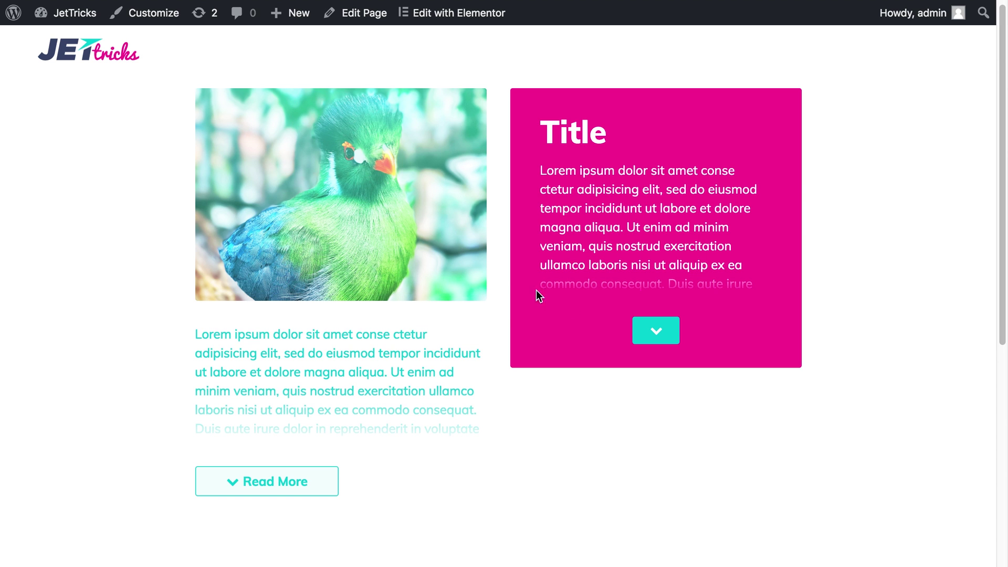
# Step: Try the demo blocks: unfold the pink card, then unfold and fold the cyan text
pyautogui.click(655, 330)
pyautogui.scroll(-2, 656, 331)
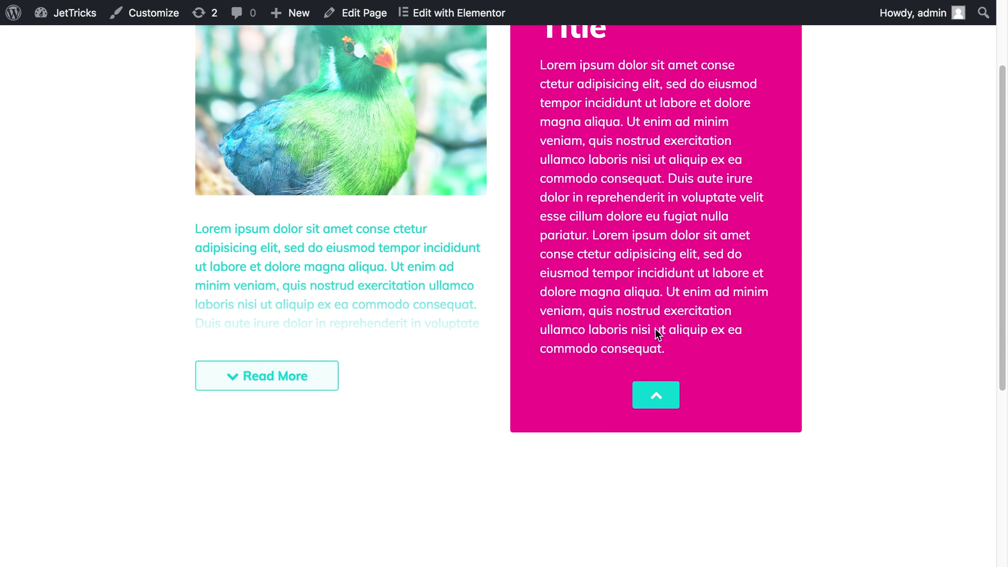
pyautogui.click(299, 376)
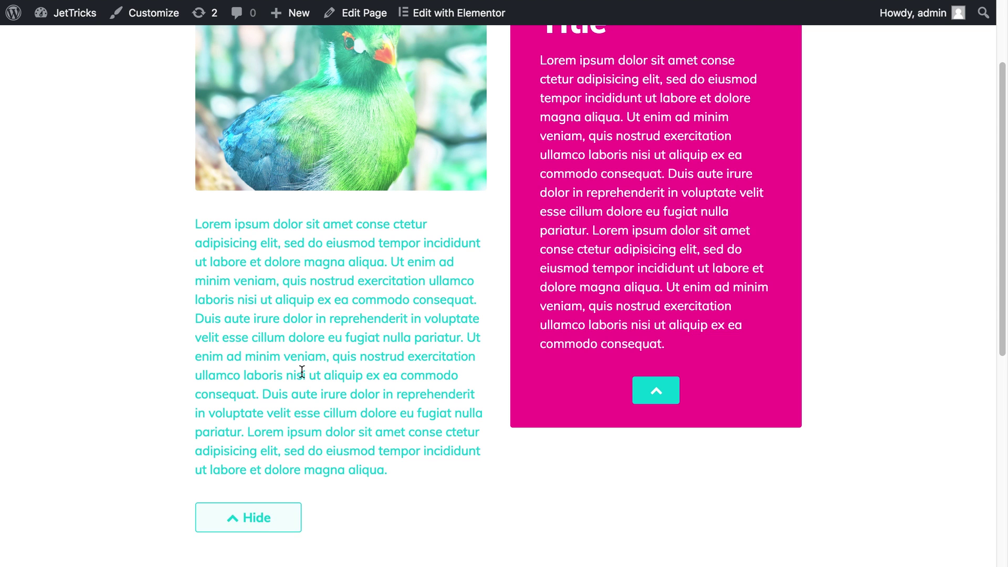
pyautogui.click(254, 512)
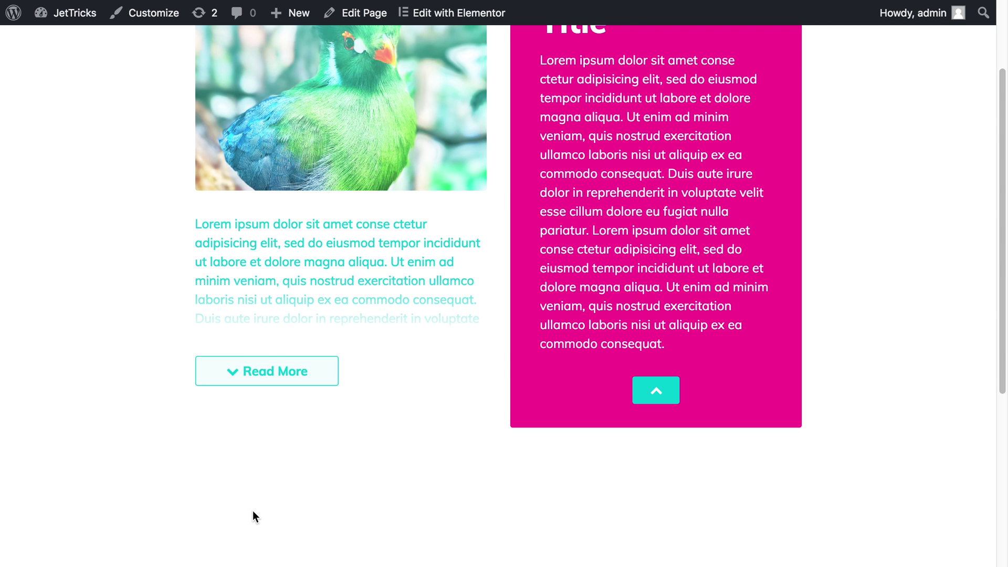
pyautogui.scroll(2, 253, 510)
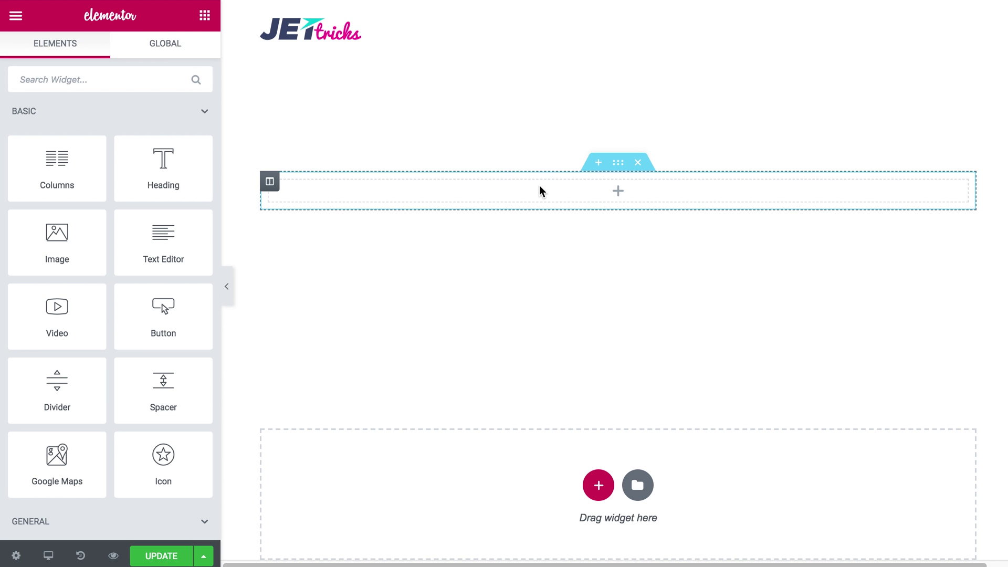
# Step: Add a JetElements Unfold widget from the Elements panel to the empty top section
pyautogui.scroll(-10, 112, 171)
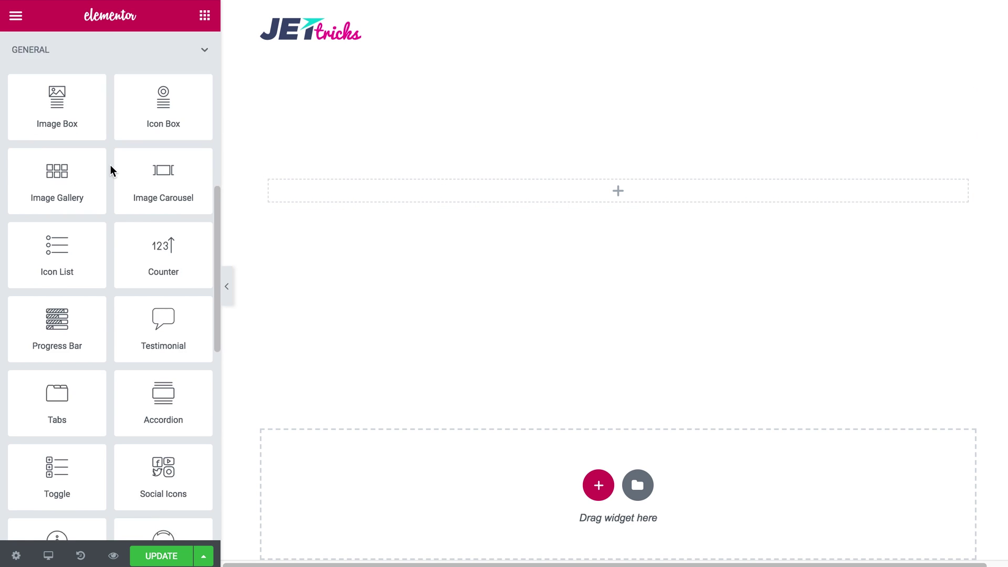
pyautogui.scroll(-7, 112, 170)
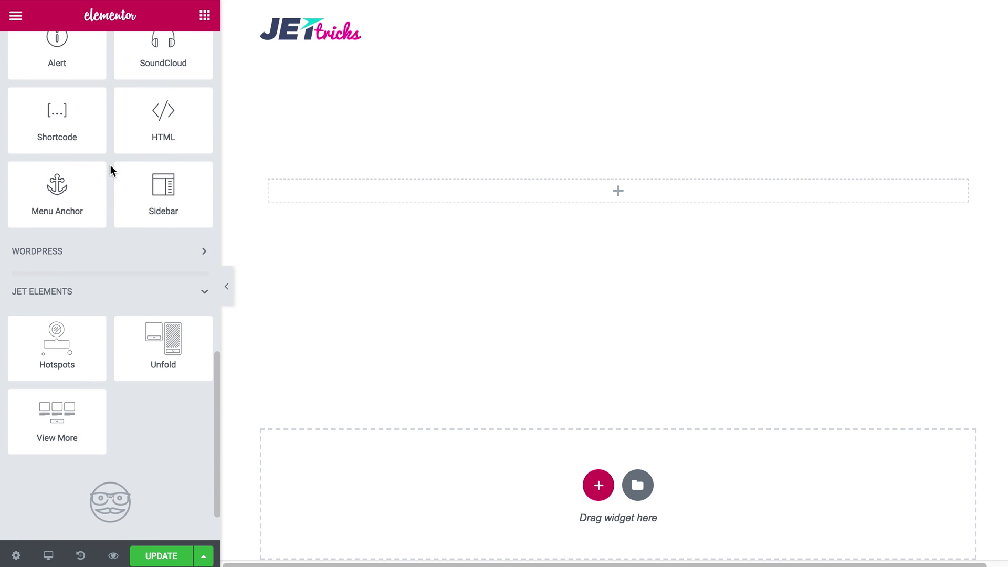
pyautogui.scroll(-2, 111, 171)
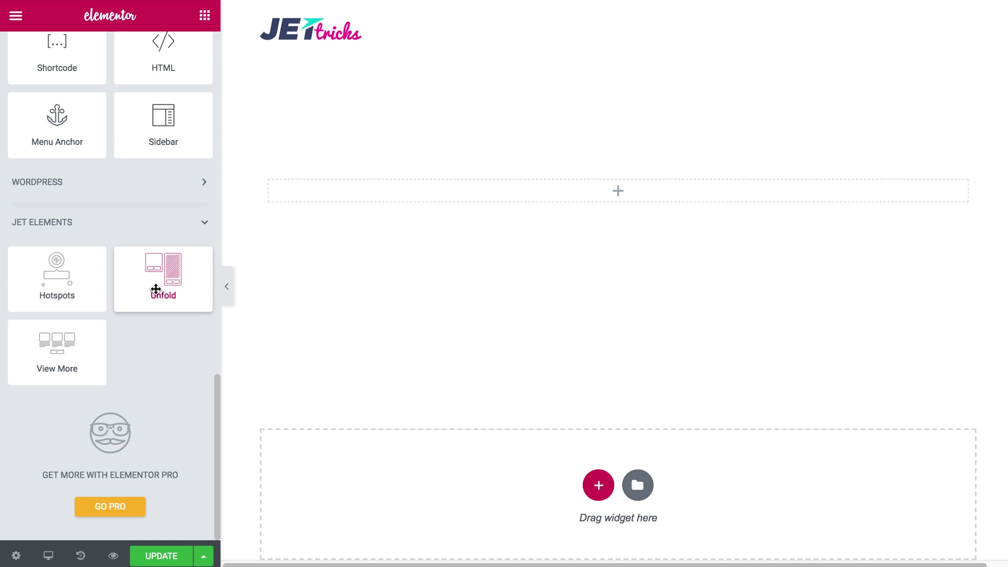
pyautogui.moveTo(160, 288); pyautogui.dragTo(421, 196)
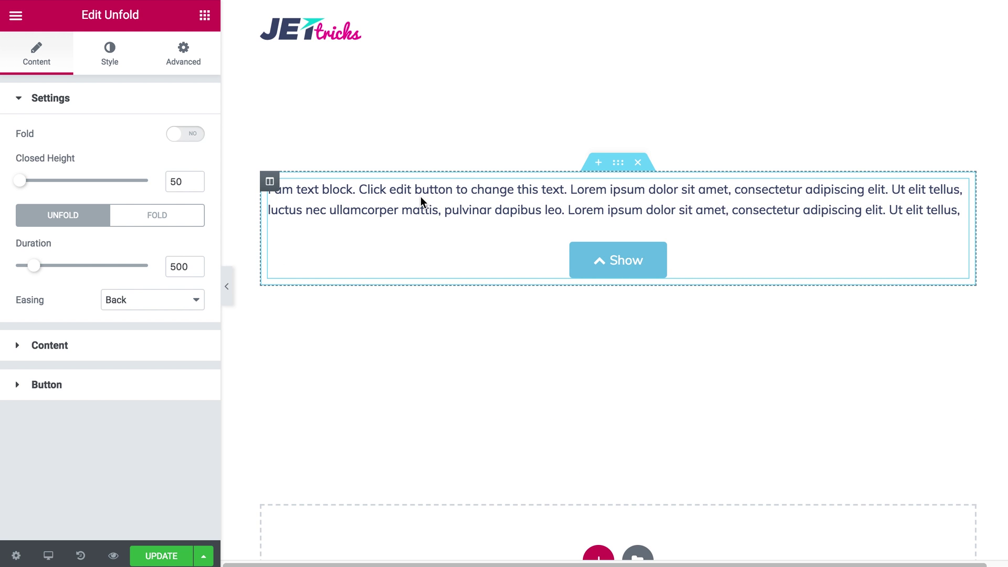
pyautogui.click(619, 261)
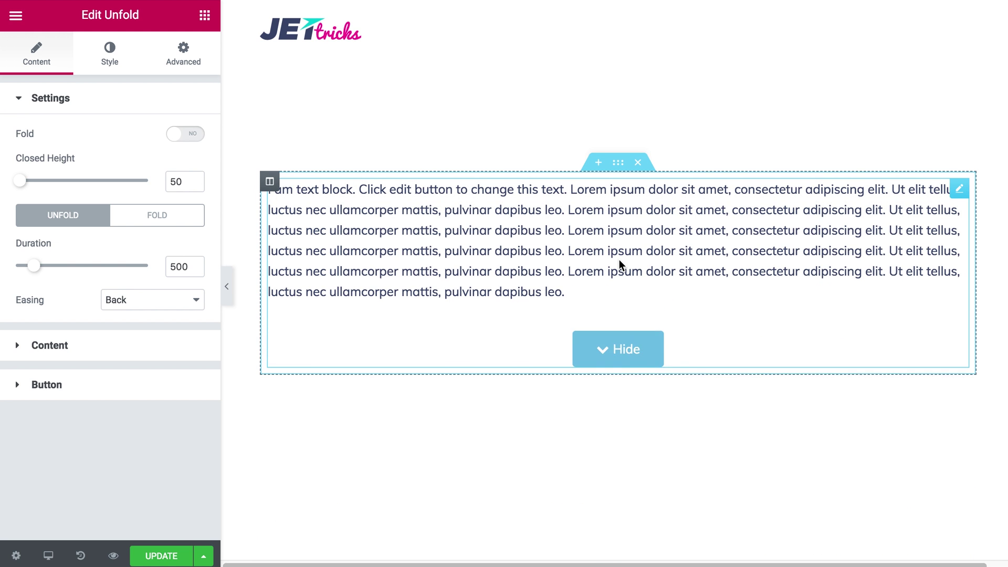
pyautogui.click(612, 336)
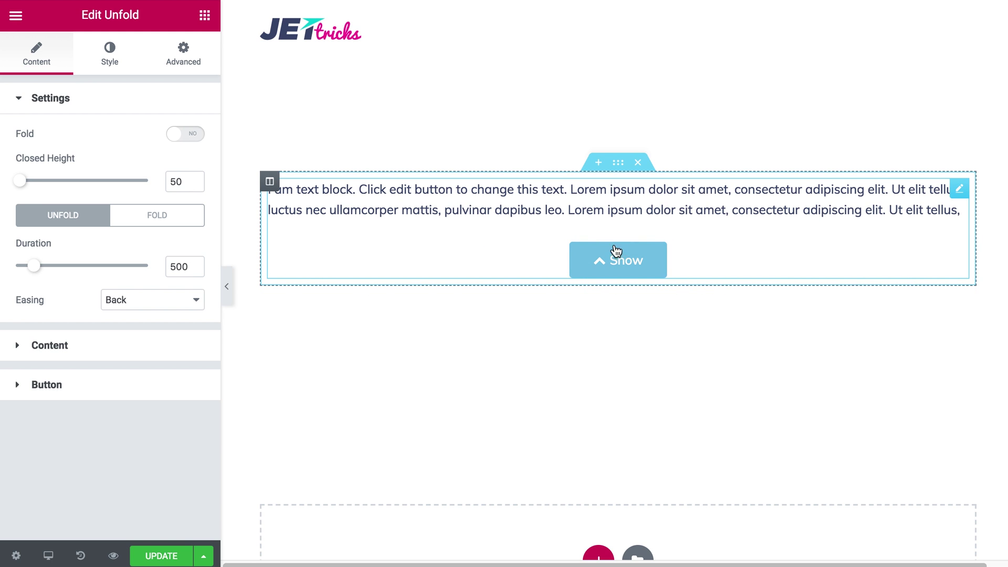
pyautogui.click(599, 265)
pyautogui.click(605, 346)
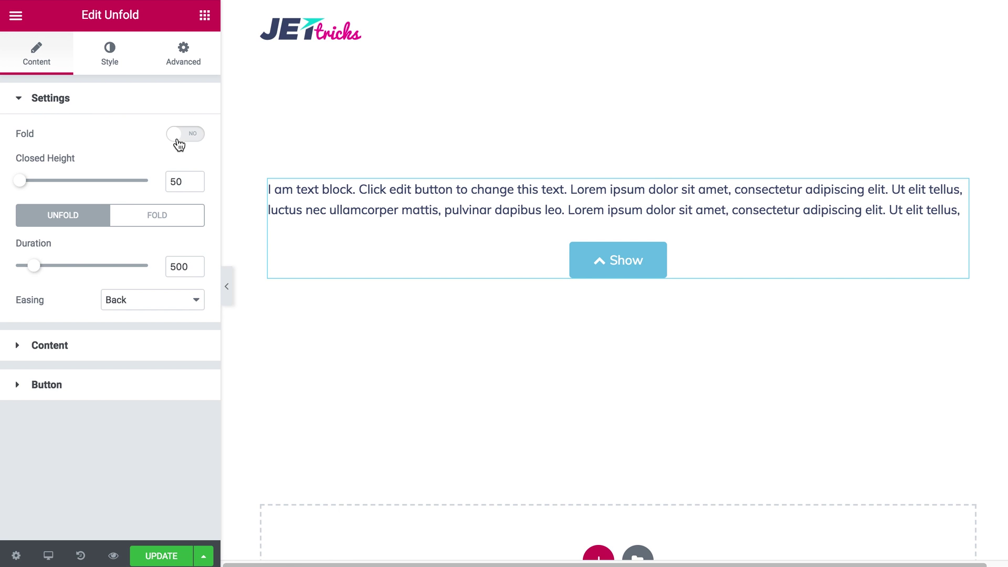
pyautogui.click(179, 137)
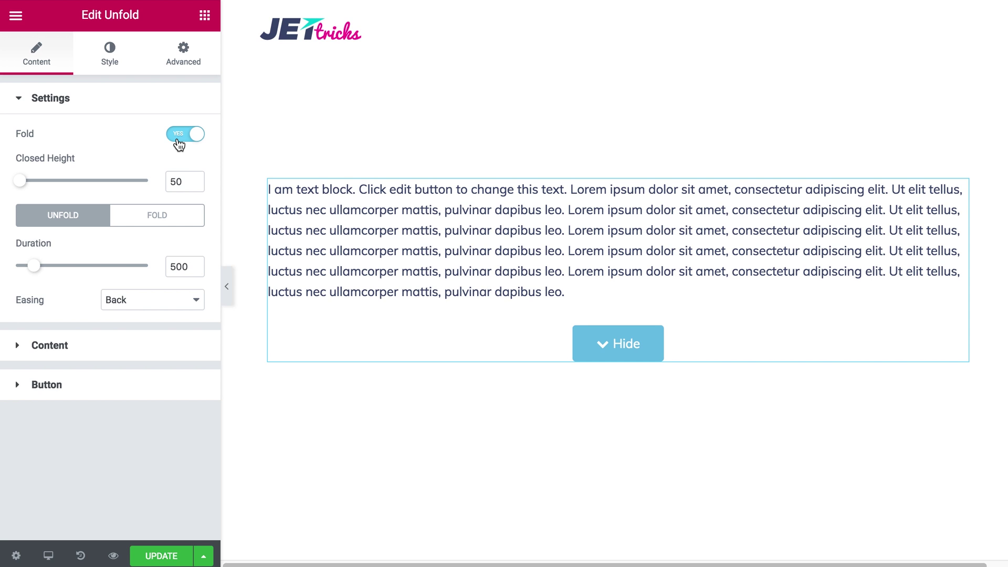
pyautogui.click(177, 140)
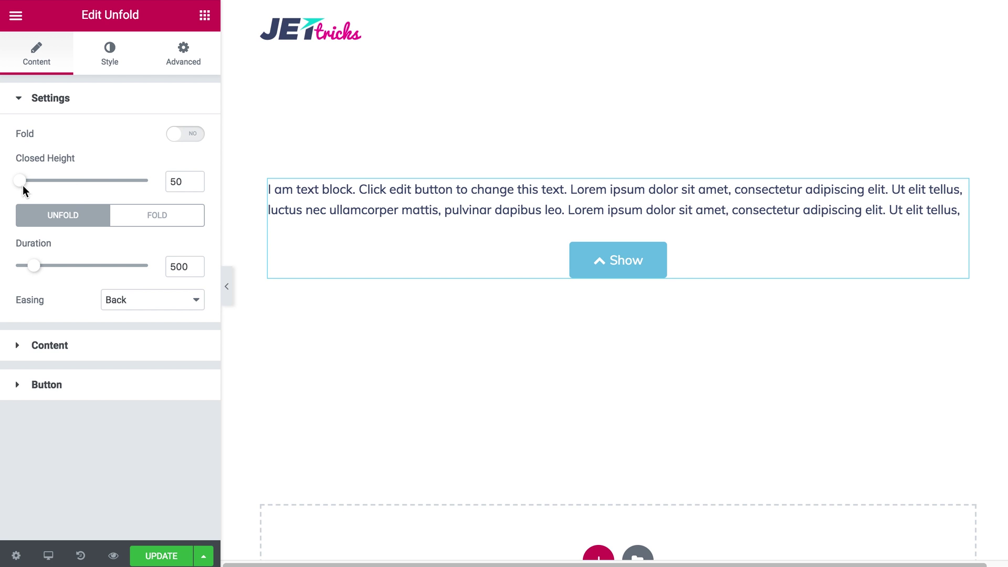
# Step: Set the Unfold widget's Closed Height to 96 and review the FOLD and UNFOLD settings
pyautogui.moveTo(23, 184); pyautogui.dragTo(45, 187)
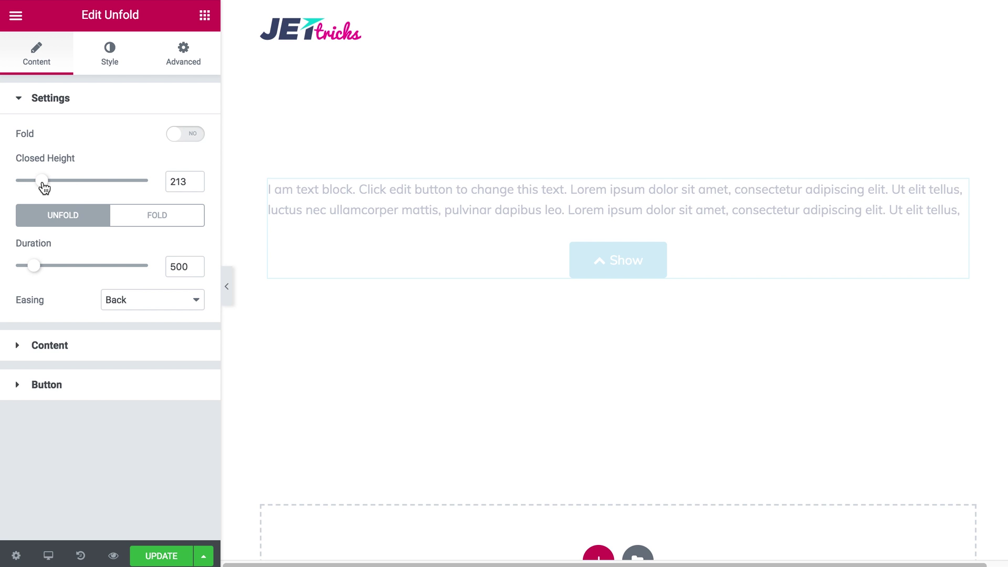
pyautogui.moveTo(42, 188); pyautogui.dragTo(30, 188)
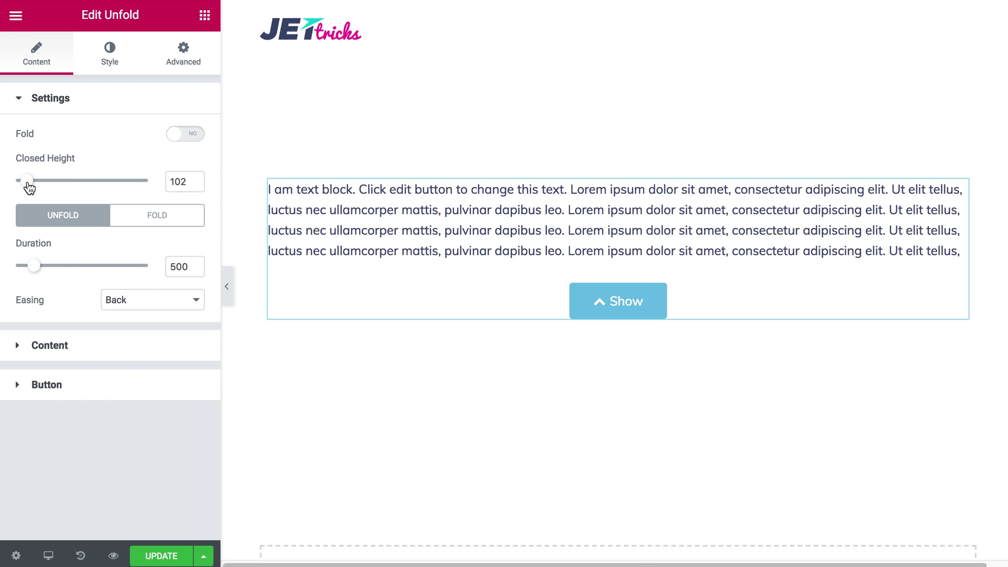
pyautogui.moveTo(29, 188); pyautogui.dragTo(28, 187)
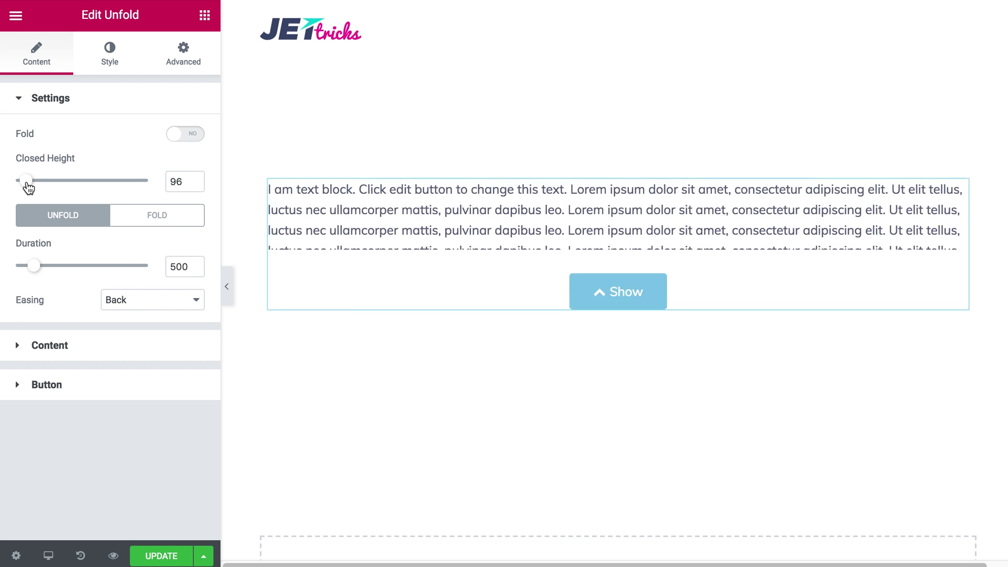
pyautogui.click(157, 225)
pyautogui.click(100, 223)
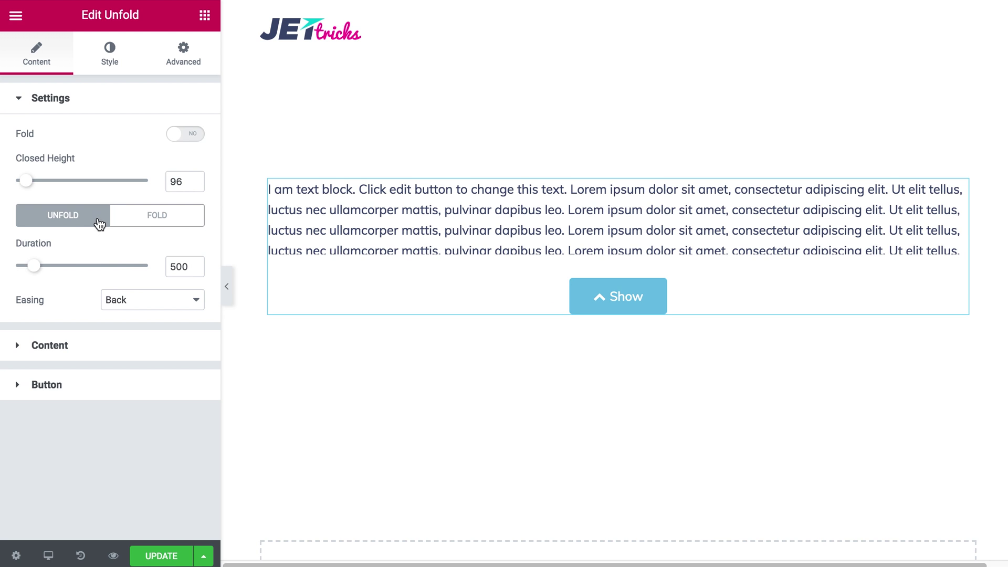
# Step: Preview Expo easing for the unfold animation, then go back to Back easing
pyautogui.click(136, 299)
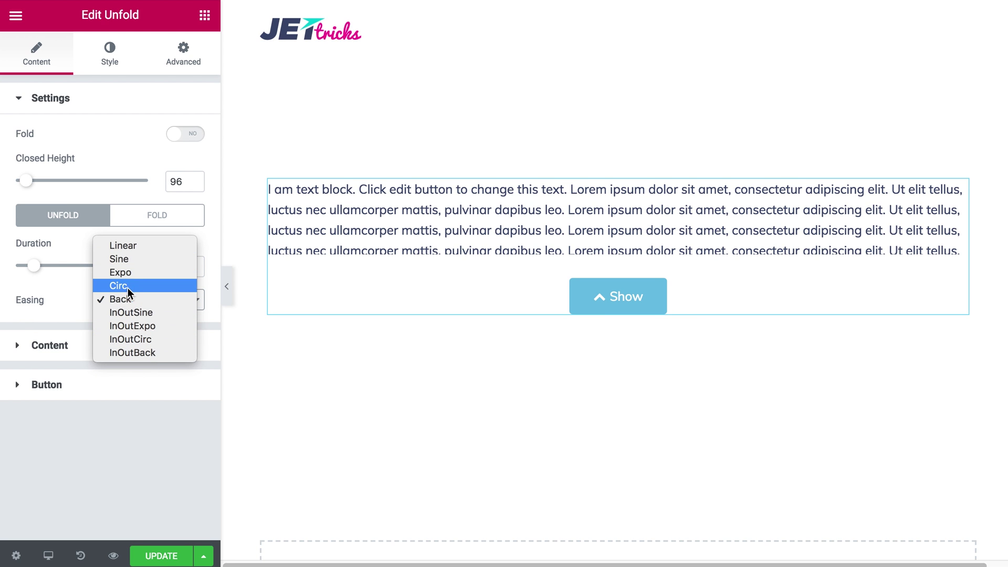
pyautogui.click(122, 272)
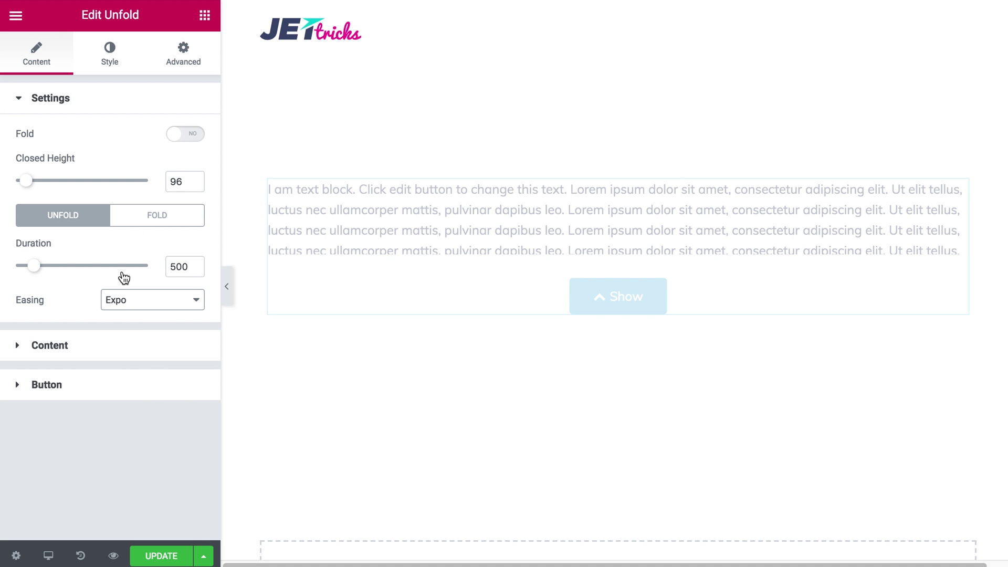
pyautogui.click(614, 307)
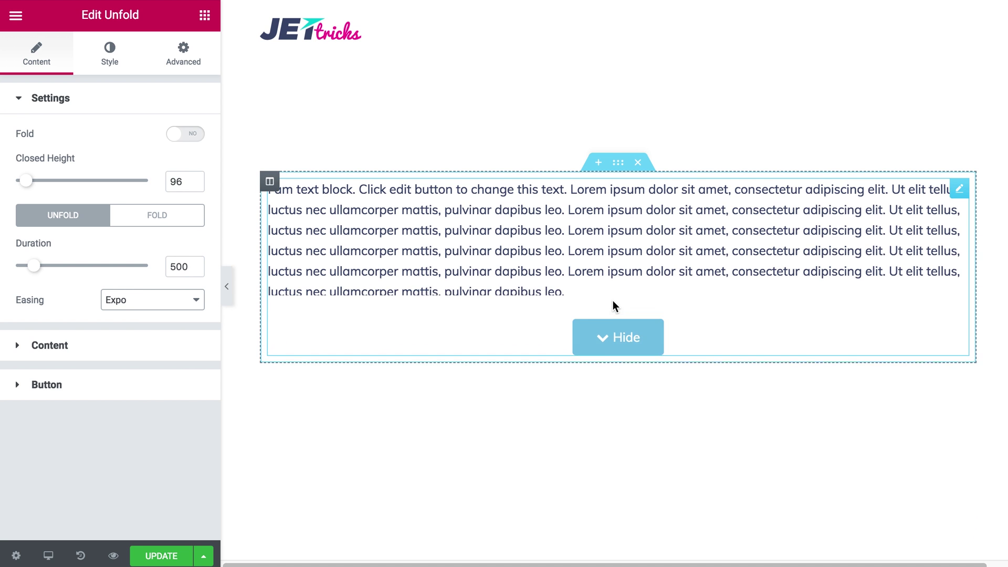
pyautogui.click(612, 338)
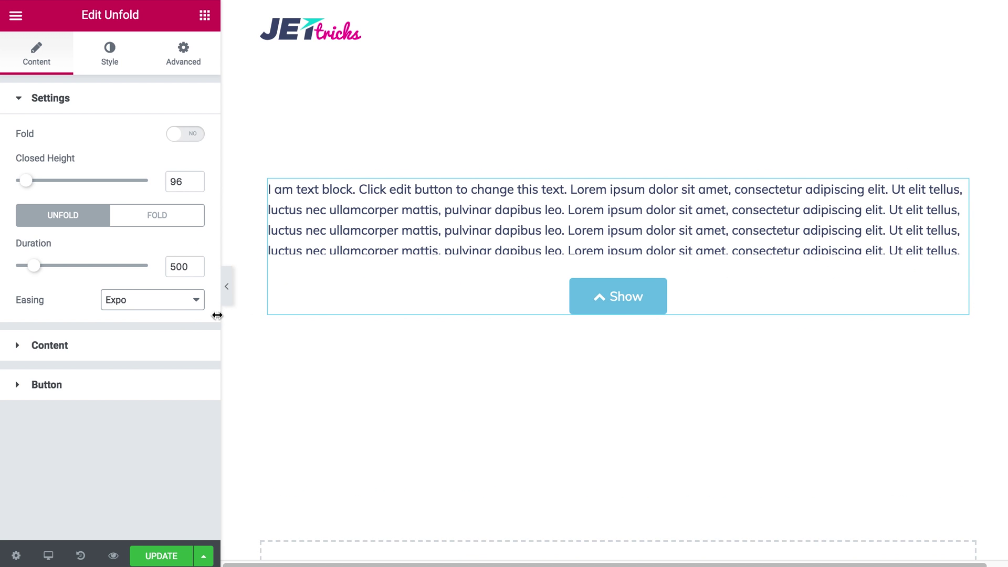
pyautogui.click(175, 301)
pyautogui.click(161, 325)
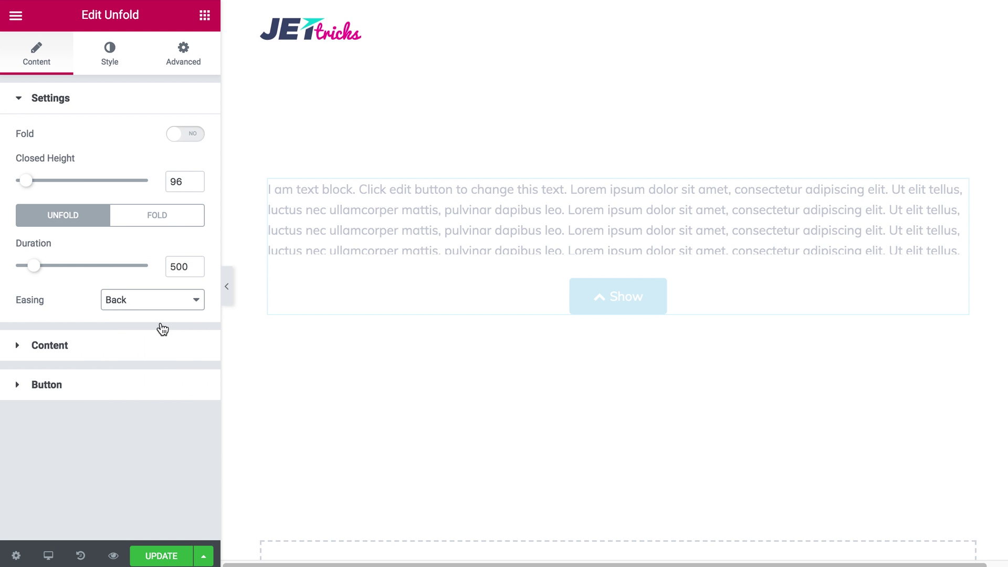
pyautogui.click(621, 295)
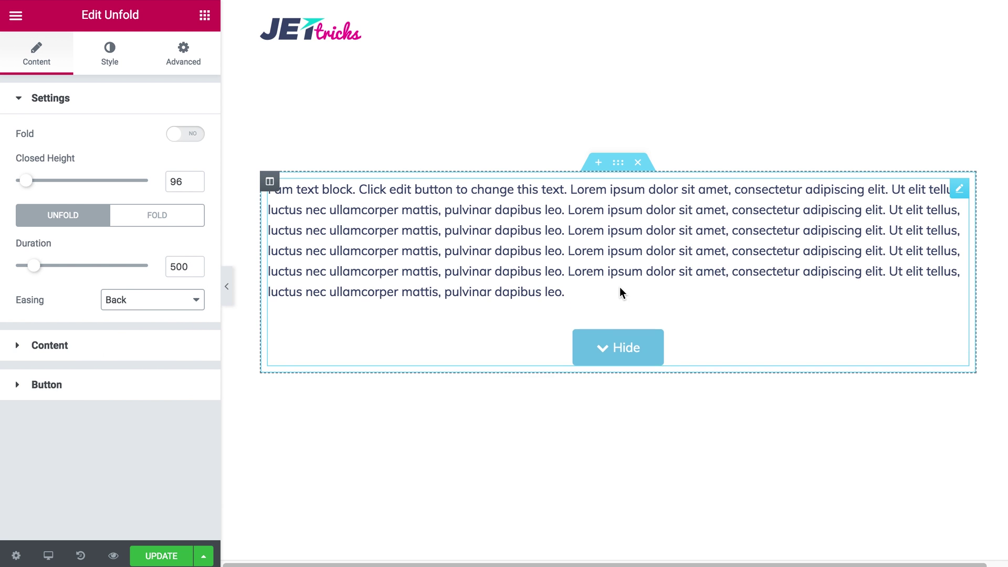
pyautogui.click(609, 342)
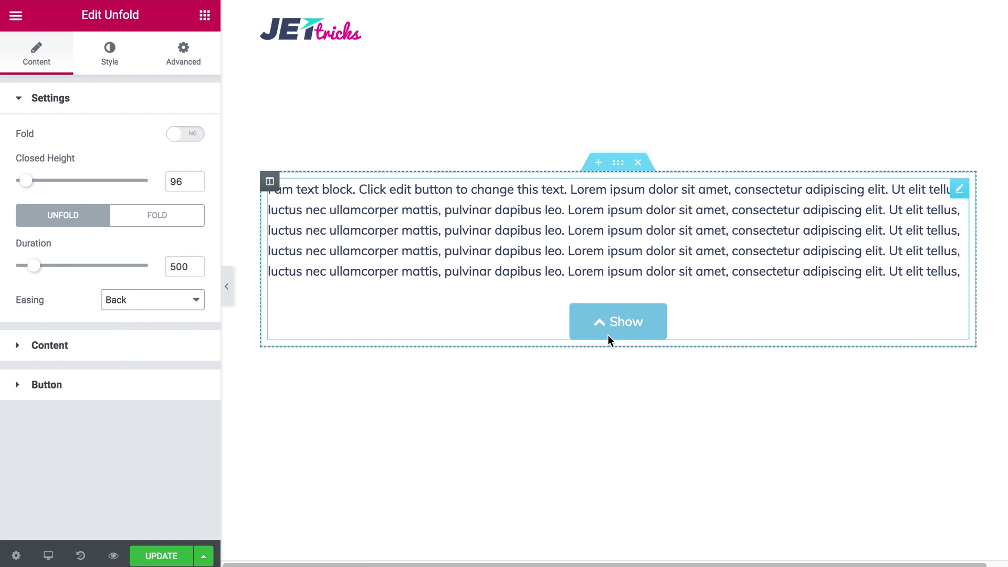
# Step: Set the unfold Duration to 400, preview it, and compare with the FOLD settings
pyautogui.moveTo(36, 270); pyautogui.dragTo(126, 277)
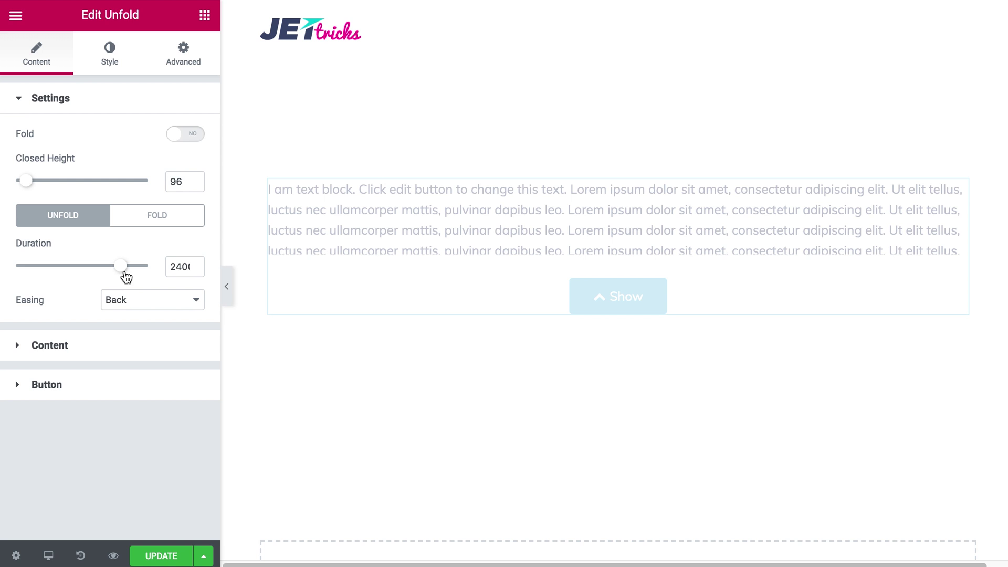
pyautogui.click(622, 305)
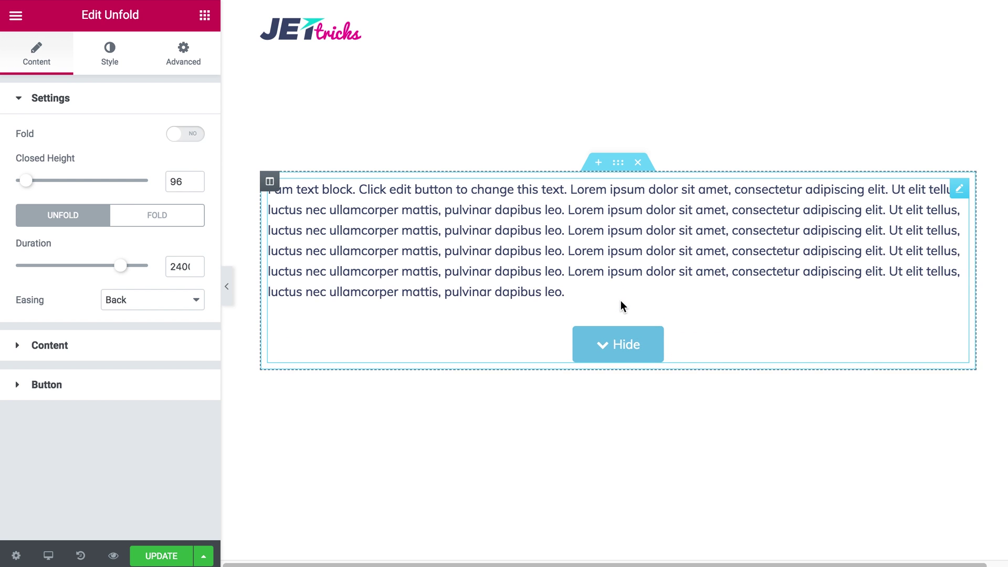
pyautogui.click(612, 333)
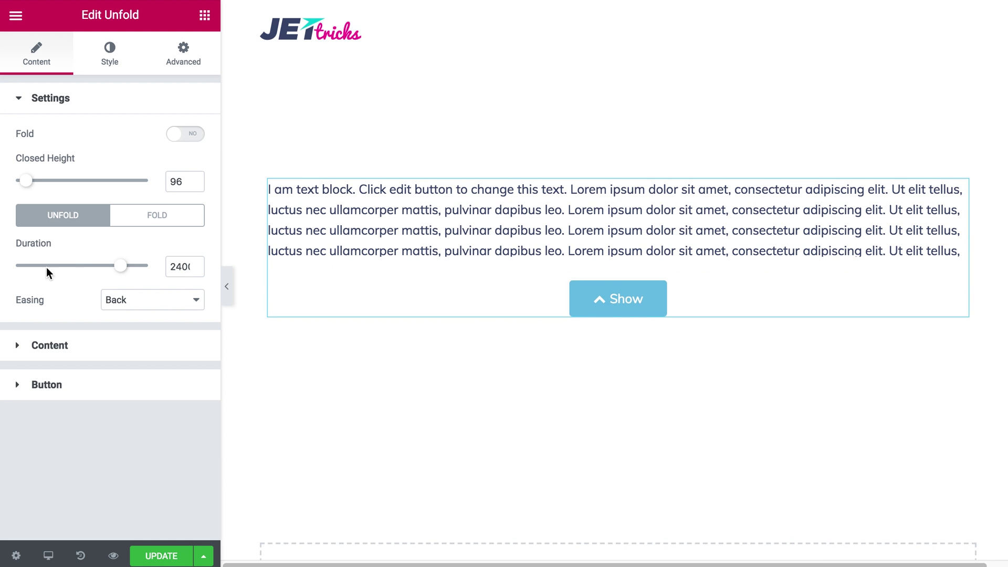
pyautogui.moveTo(46, 267); pyautogui.dragTo(31, 271)
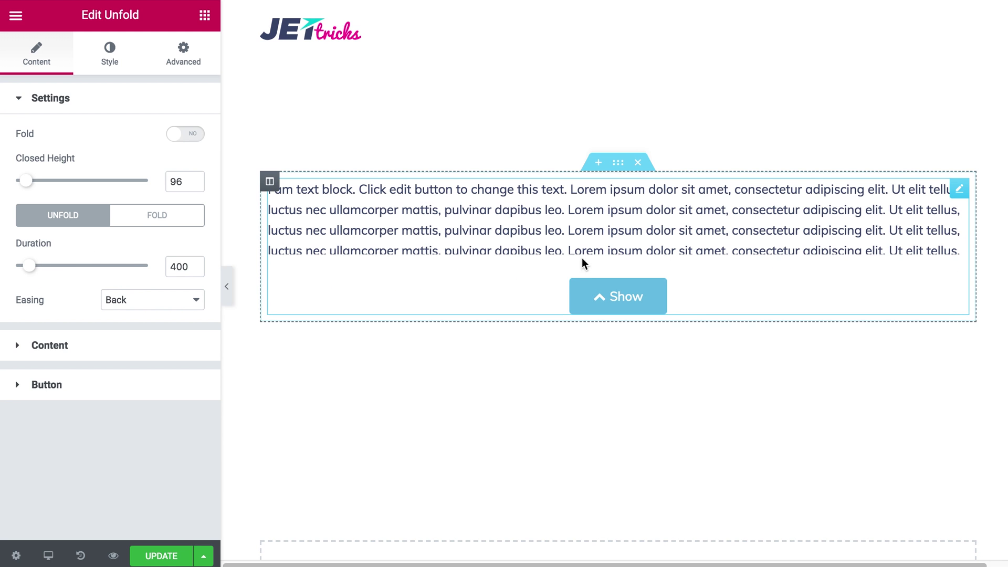
pyautogui.click(587, 292)
pyautogui.click(592, 344)
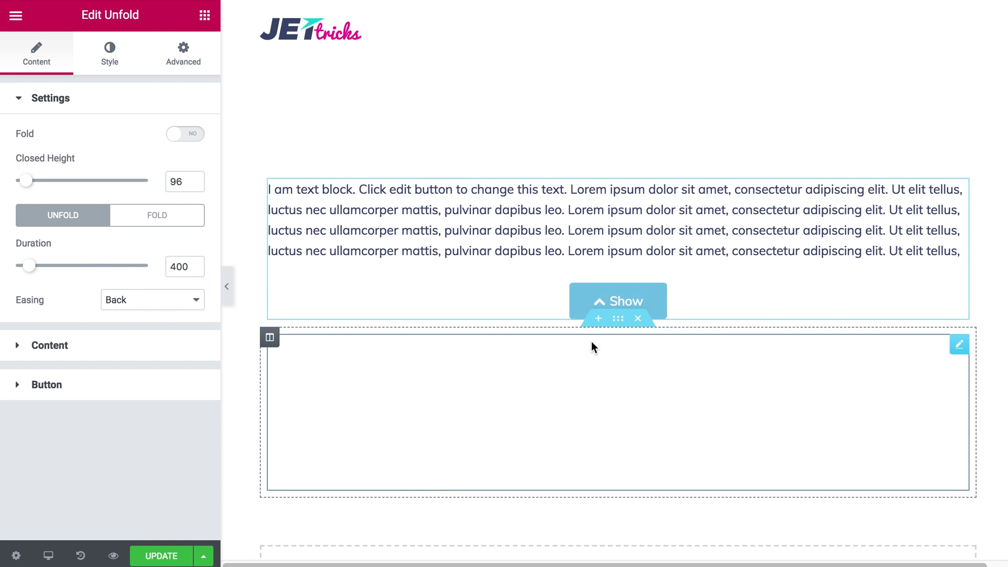
pyautogui.click(171, 223)
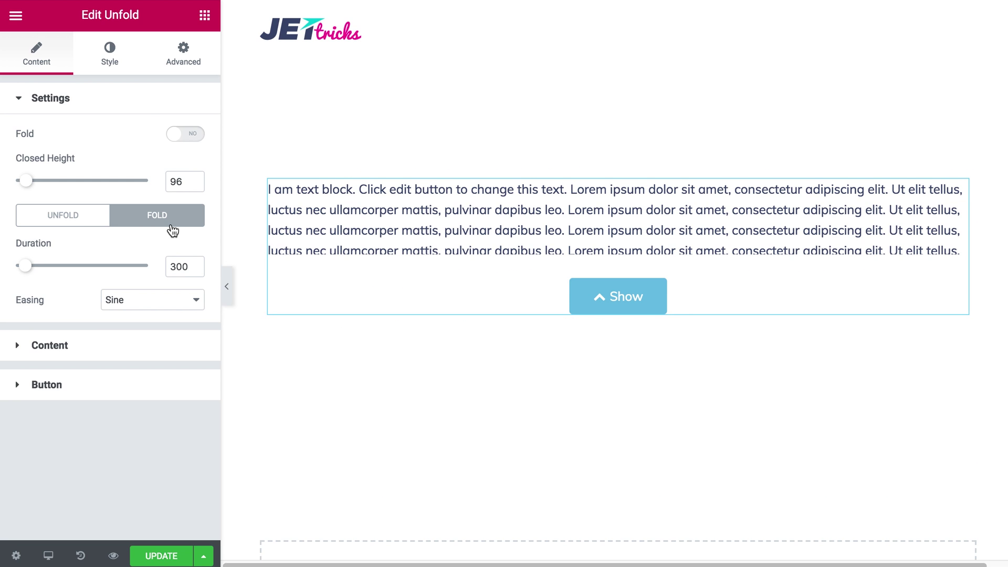
pyautogui.click(80, 221)
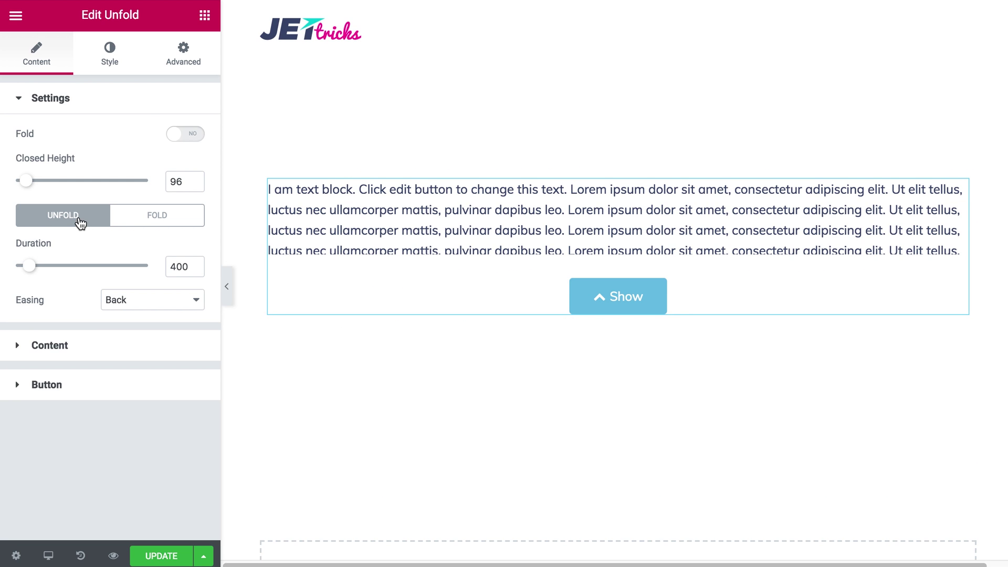
# Step: In the Button settings, keep chevron-down as the fold icon and view the unfold icon and label
pyautogui.click(67, 345)
pyautogui.scroll(-2, 118, 310)
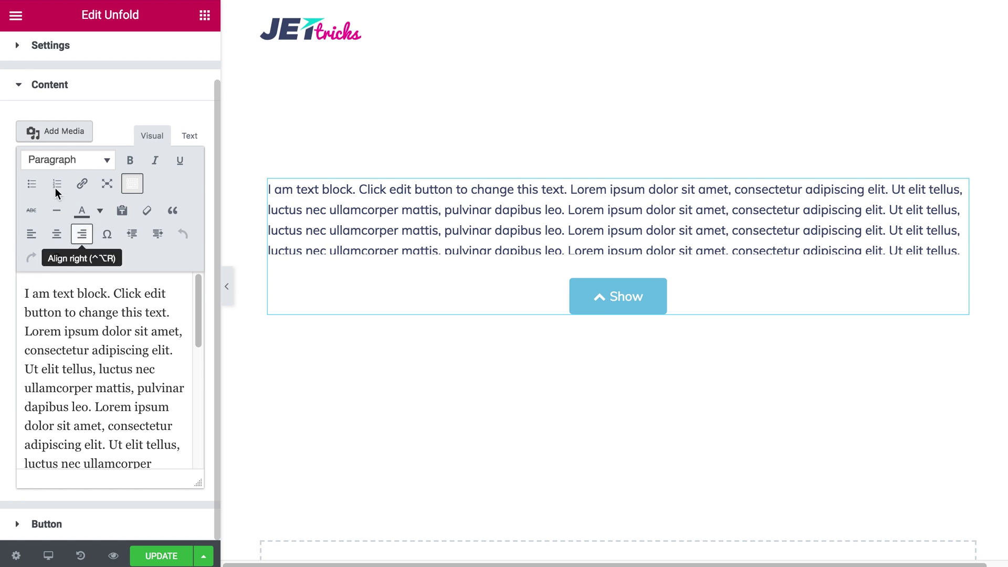
pyautogui.click(107, 85)
pyautogui.click(87, 178)
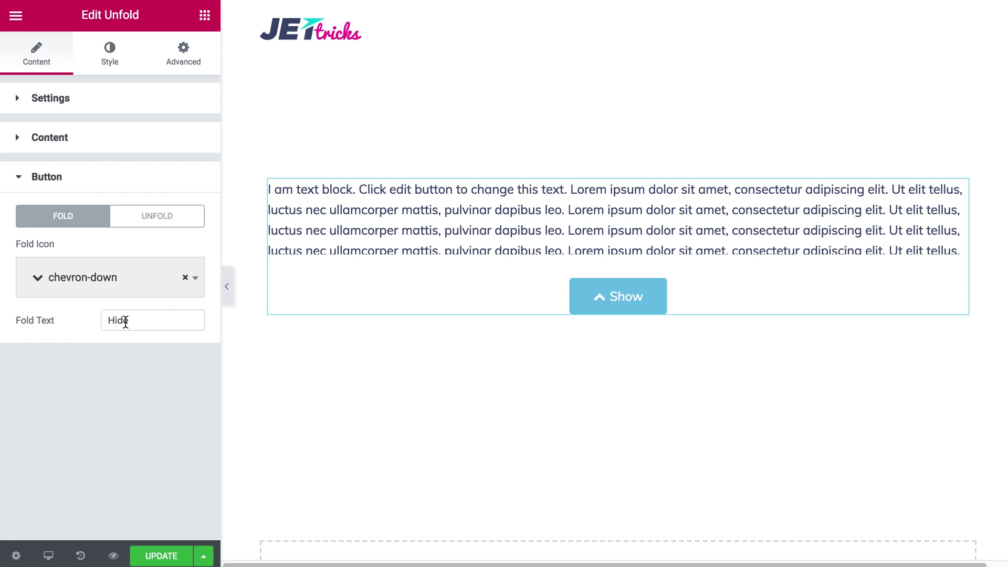
pyautogui.click(164, 291)
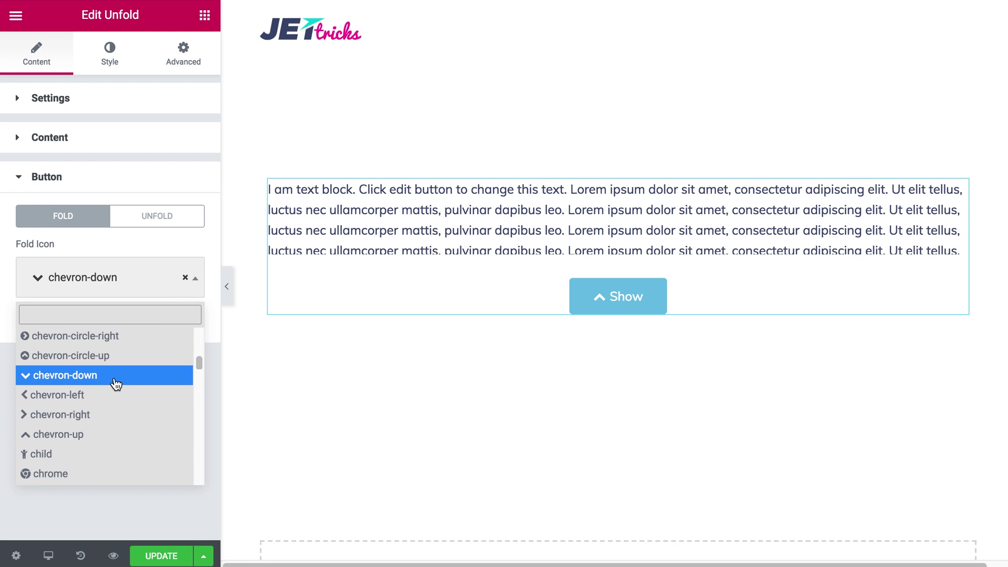
pyautogui.scroll(-5, 115, 382)
pyautogui.scroll(-6, 115, 383)
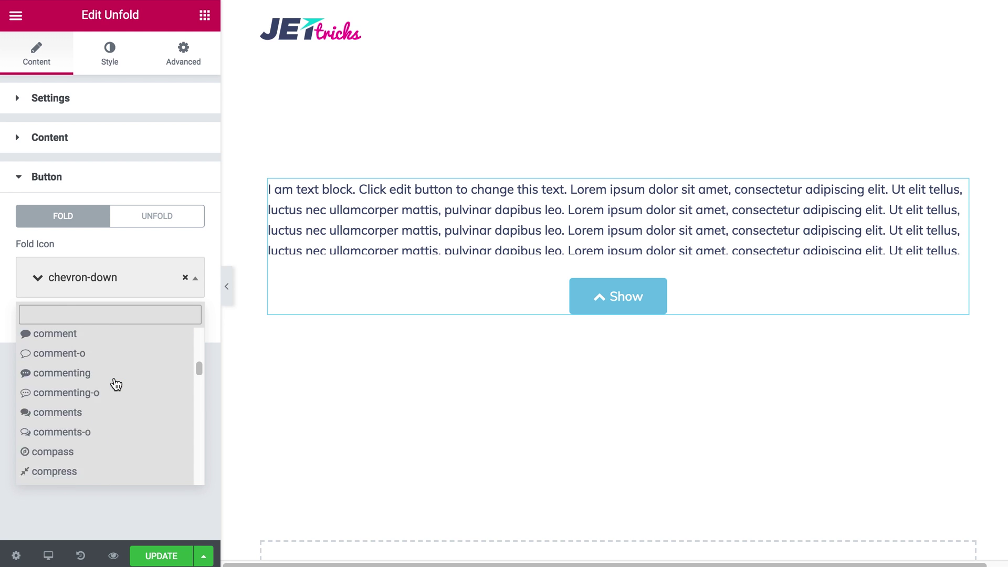
pyautogui.click(162, 251)
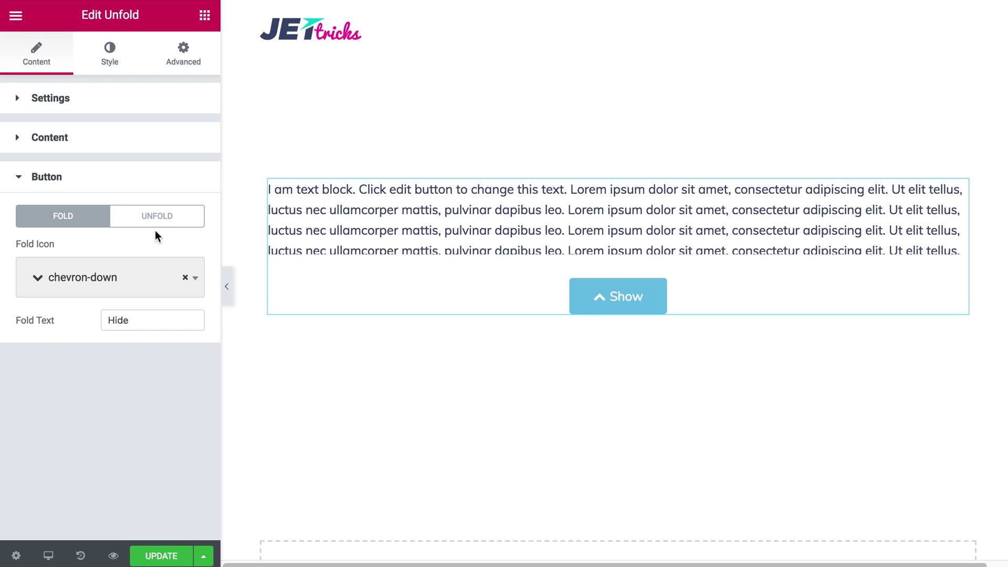
pyautogui.click(157, 225)
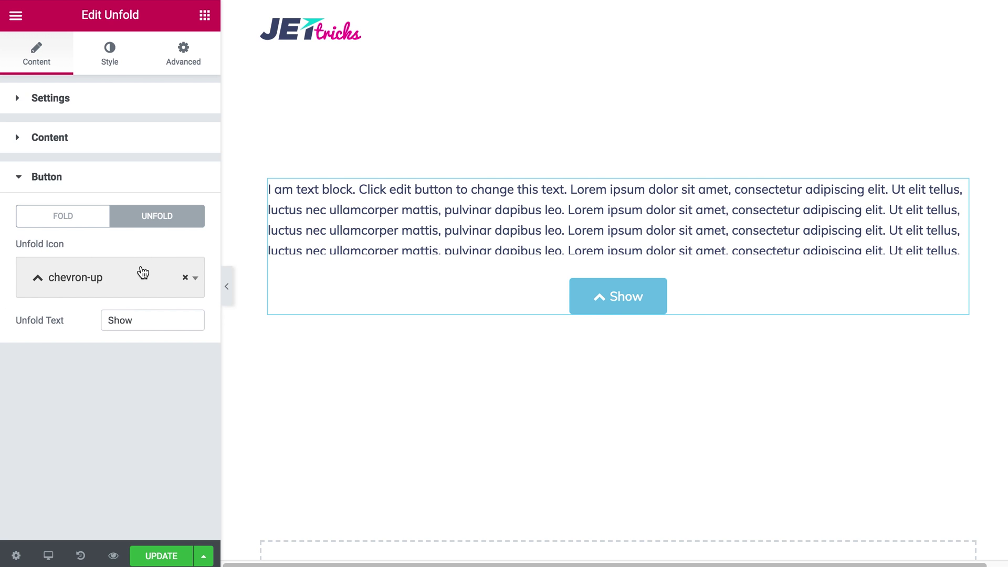
# Step: Unfold and fold the box twice in the preview with Show/Hide
pyautogui.click(625, 308)
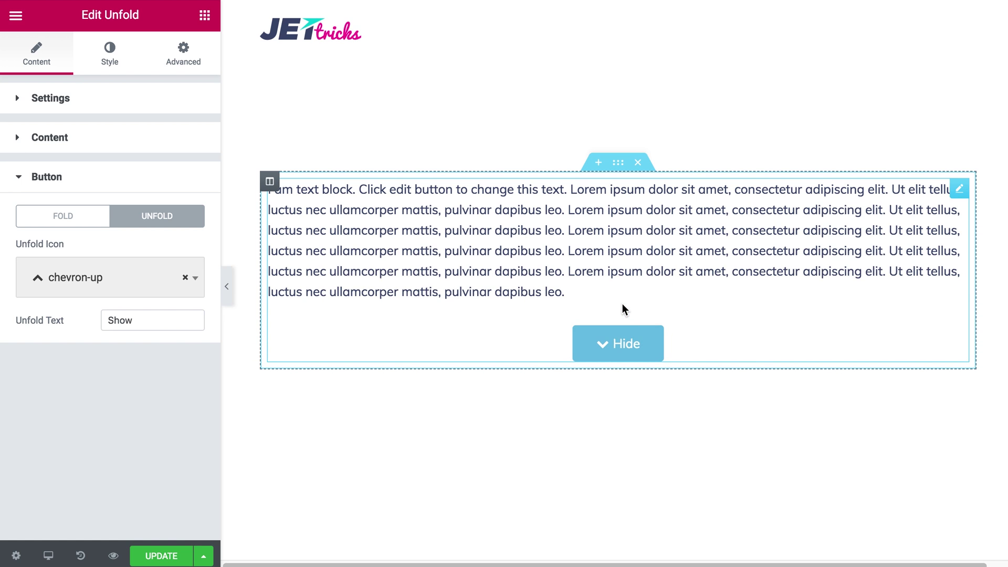
pyautogui.click(614, 344)
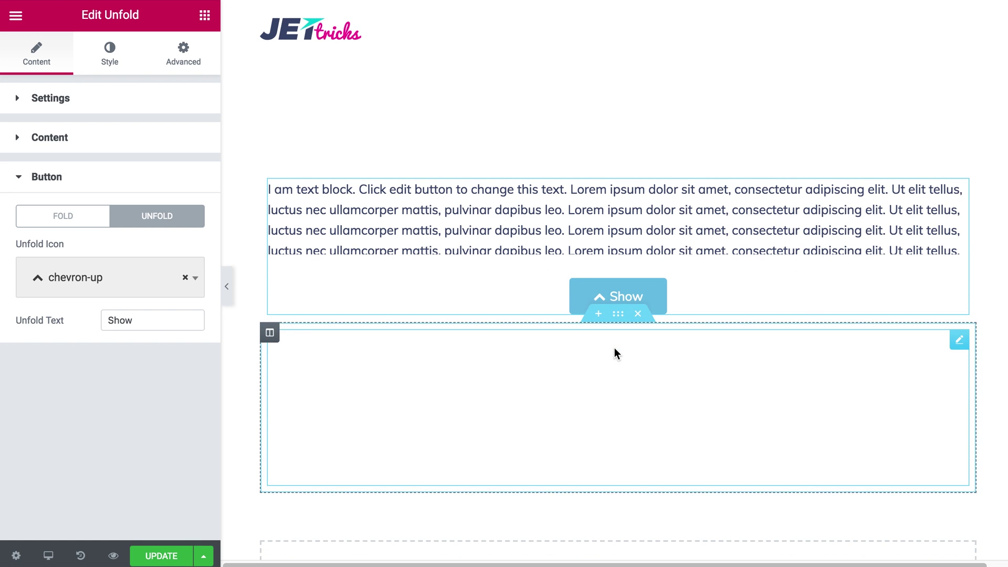
pyautogui.click(609, 301)
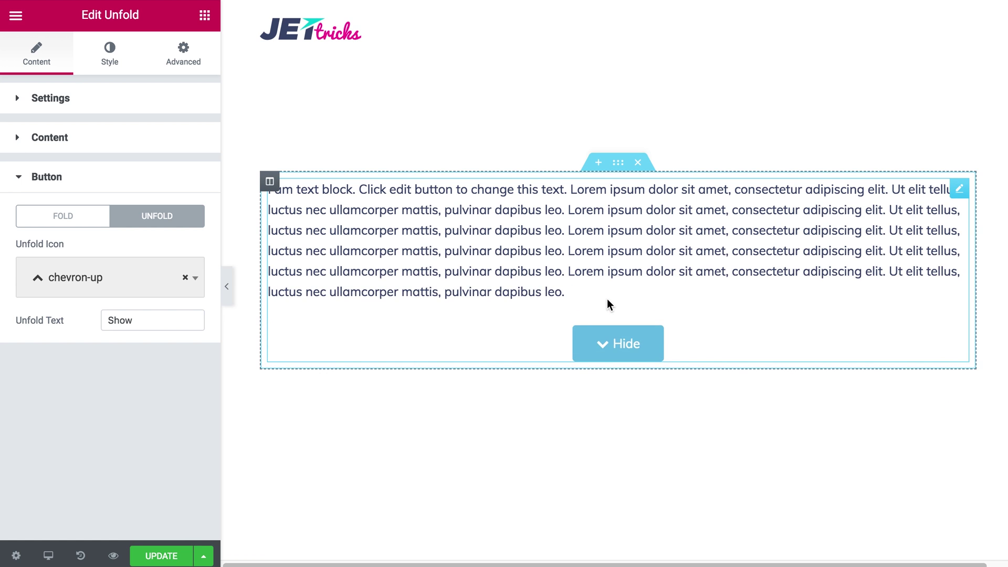
pyautogui.click(604, 344)
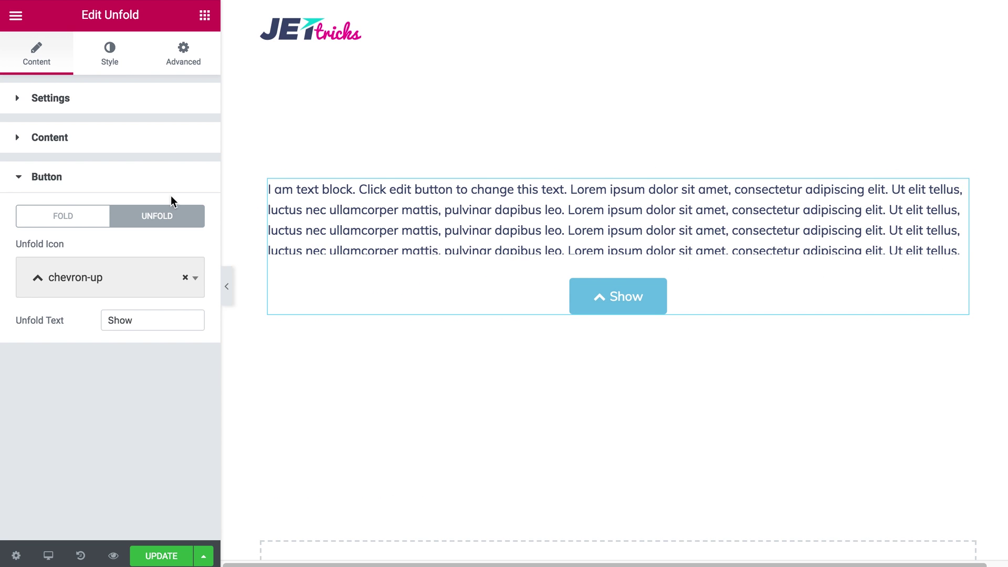
# Step: Give the Unfold container a Classic #03d3d3 teal background in the Style tab
pyautogui.click(111, 62)
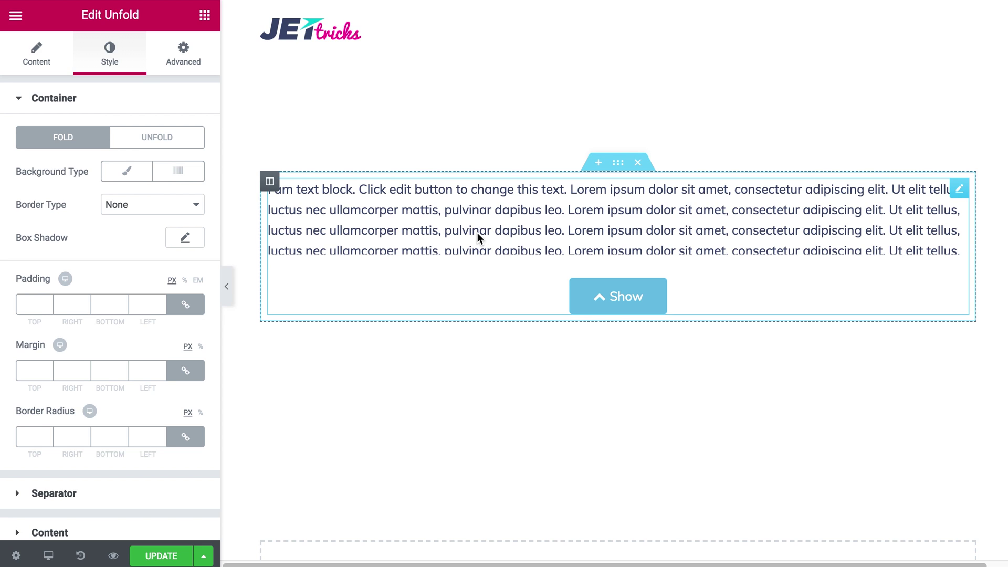
pyautogui.click(128, 175)
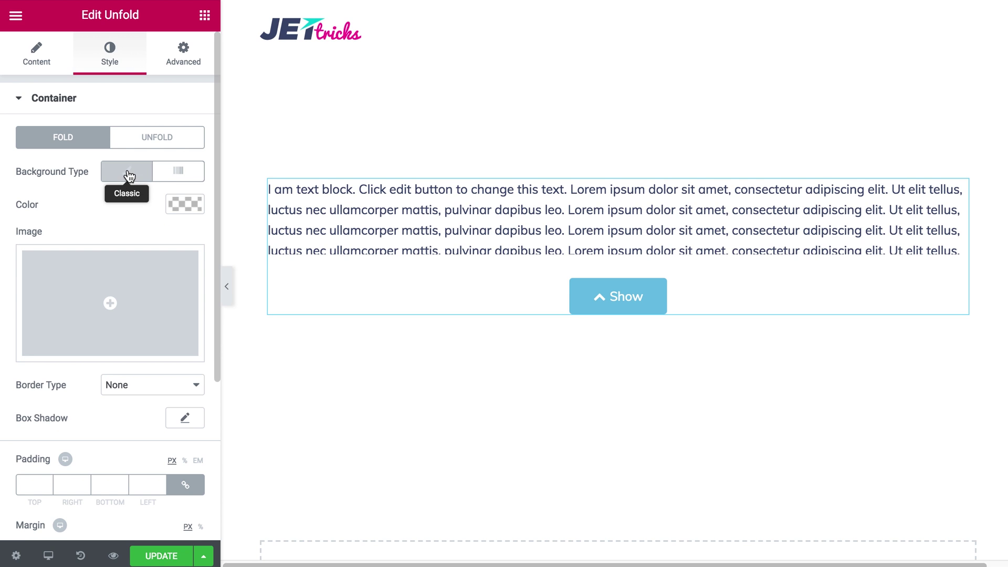
pyautogui.click(178, 207)
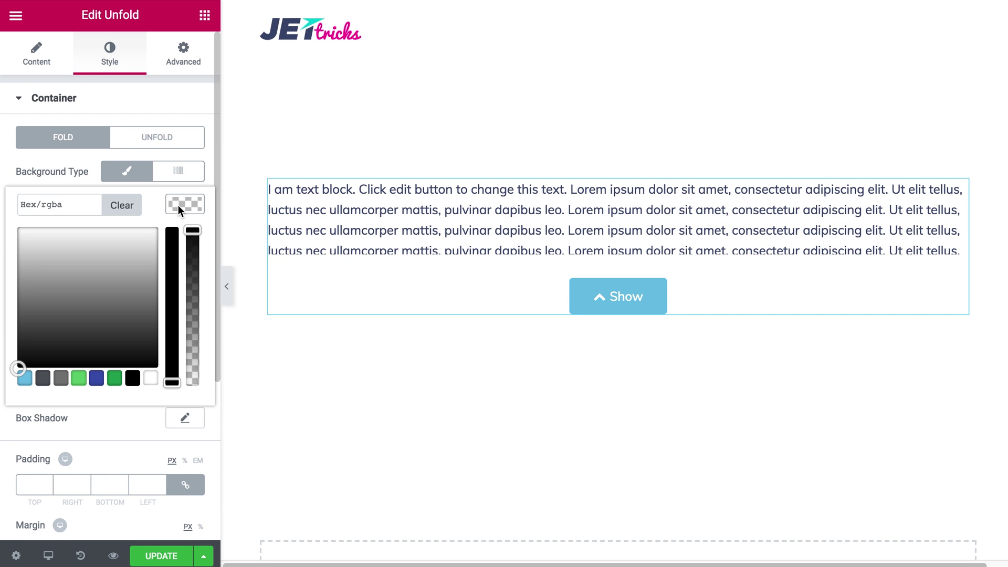
pyautogui.click(51, 204)
pyautogui.write('#03d3d3')
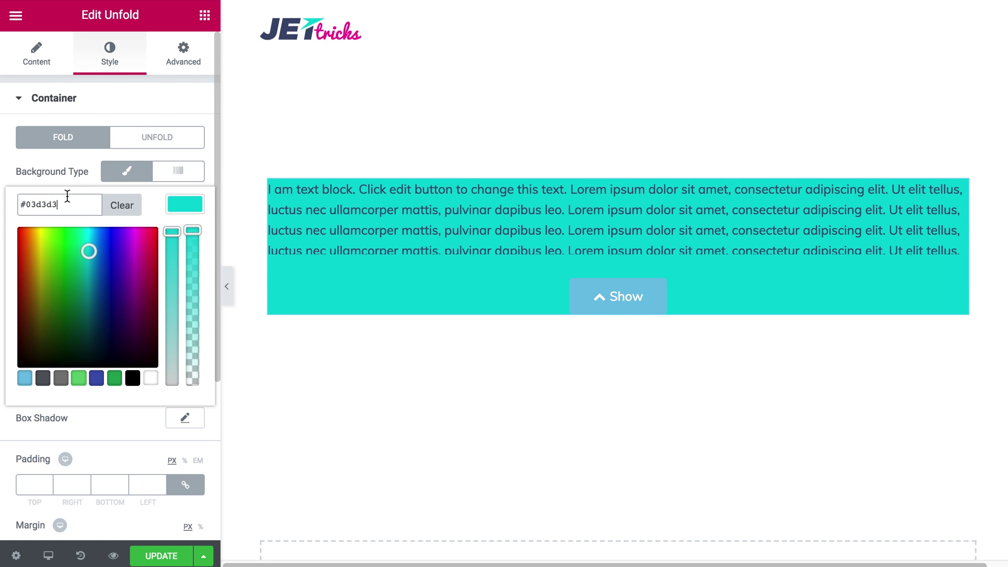
pyautogui.click(66, 178)
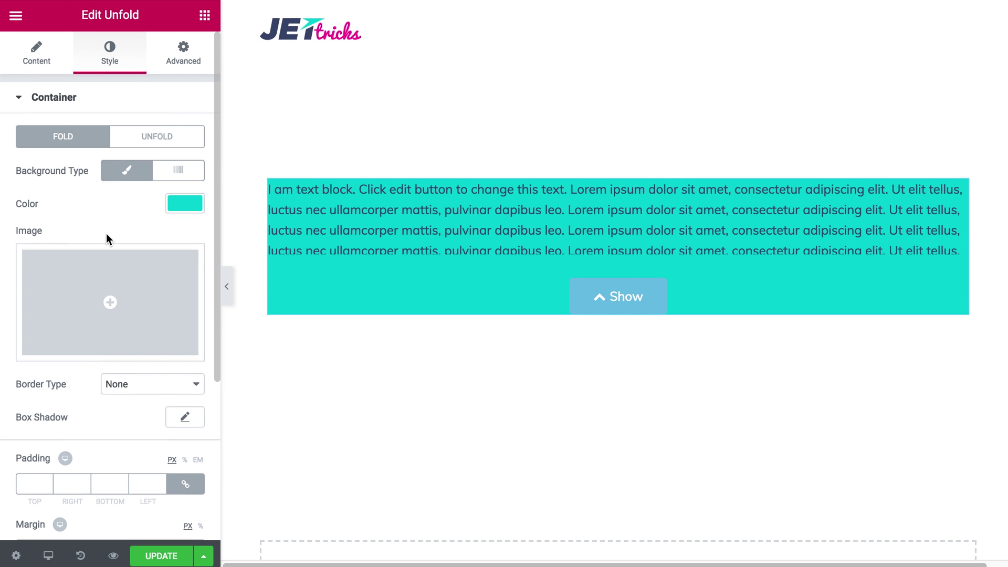
pyautogui.scroll(-5, 106, 238)
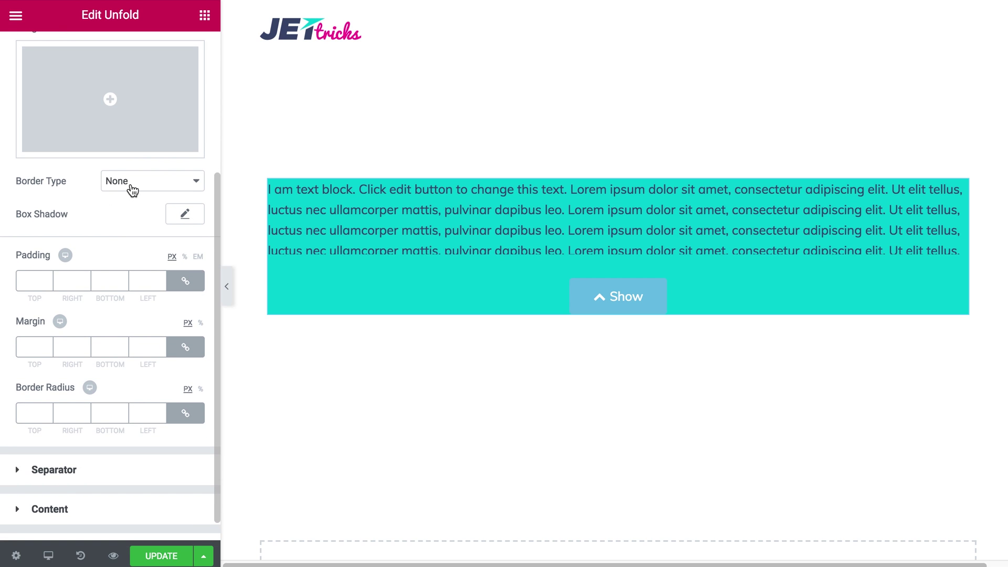
pyautogui.scroll(-1, 174, 221)
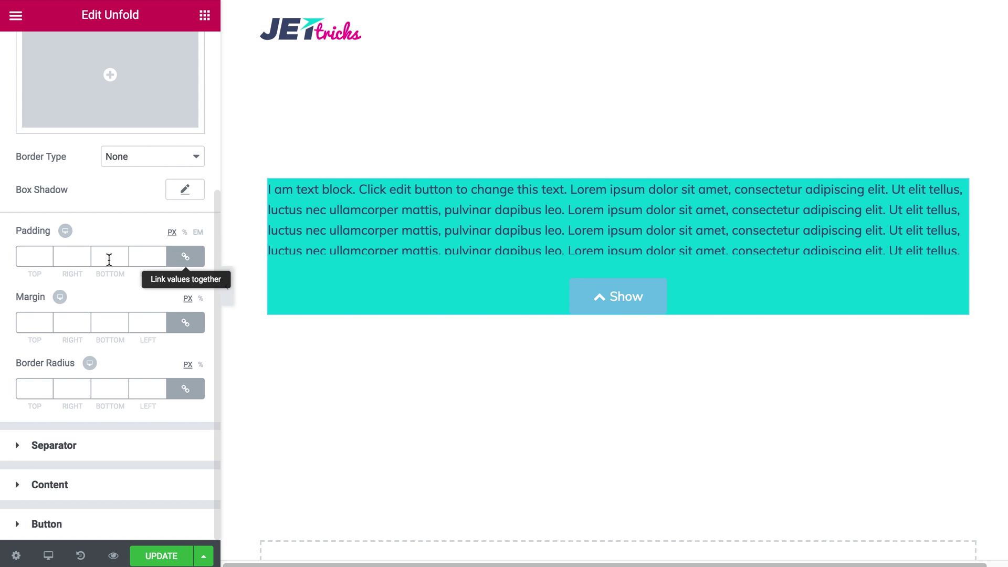
# Step: Raise the container padding on all sides to 30 and preview the page
pyautogui.click(48, 253)
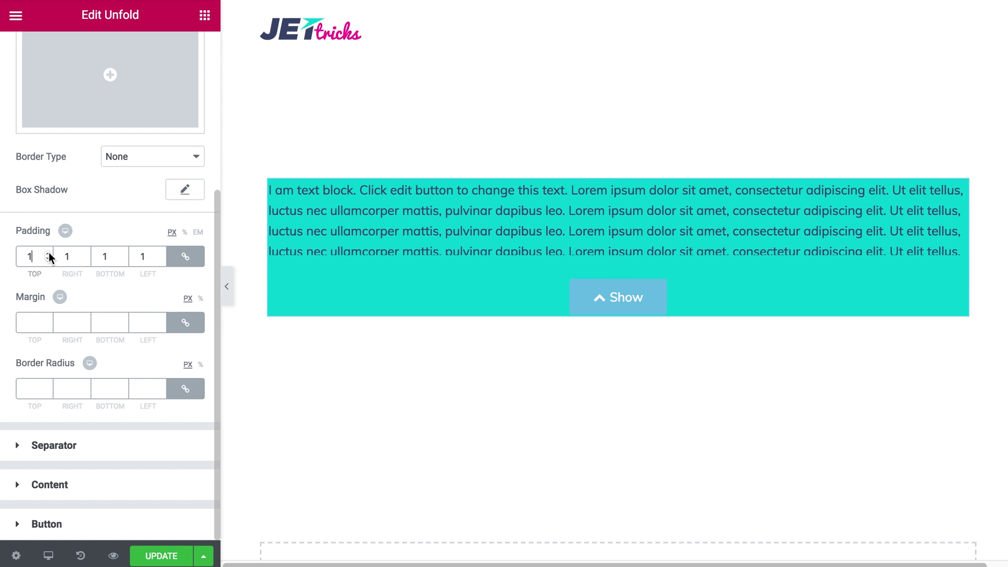
pyautogui.tripleClick(49, 253)
pyautogui.tripleClick(48, 253)
pyautogui.click(48, 253)
pyautogui.moveTo(48, 253); pyautogui.dragTo(48, 254)
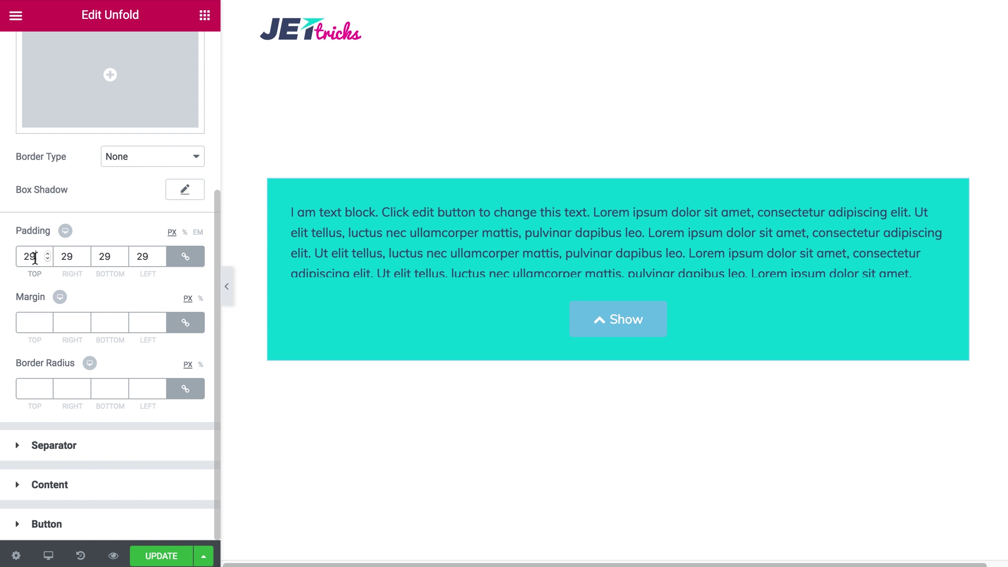
pyautogui.click(48, 253)
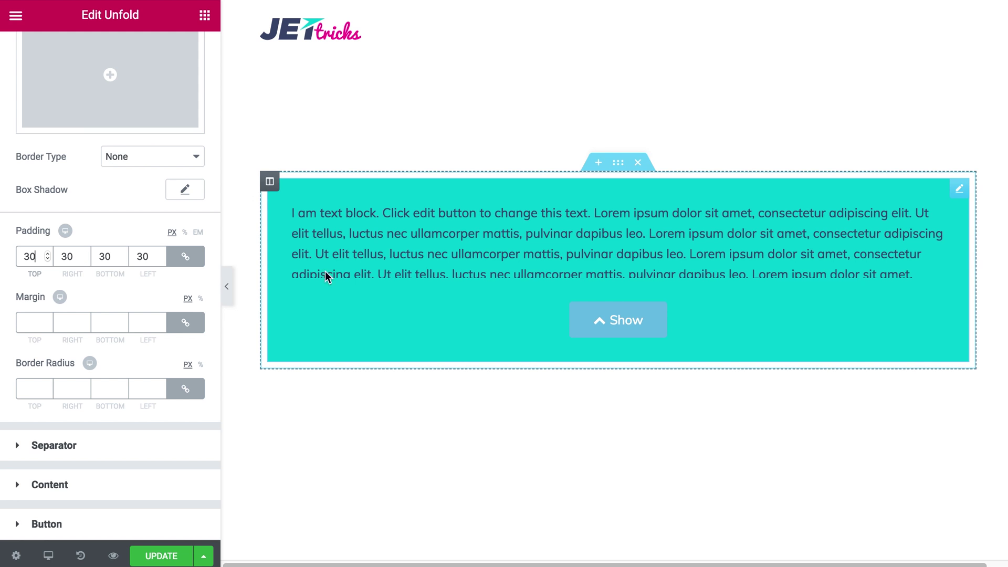
pyautogui.click(227, 286)
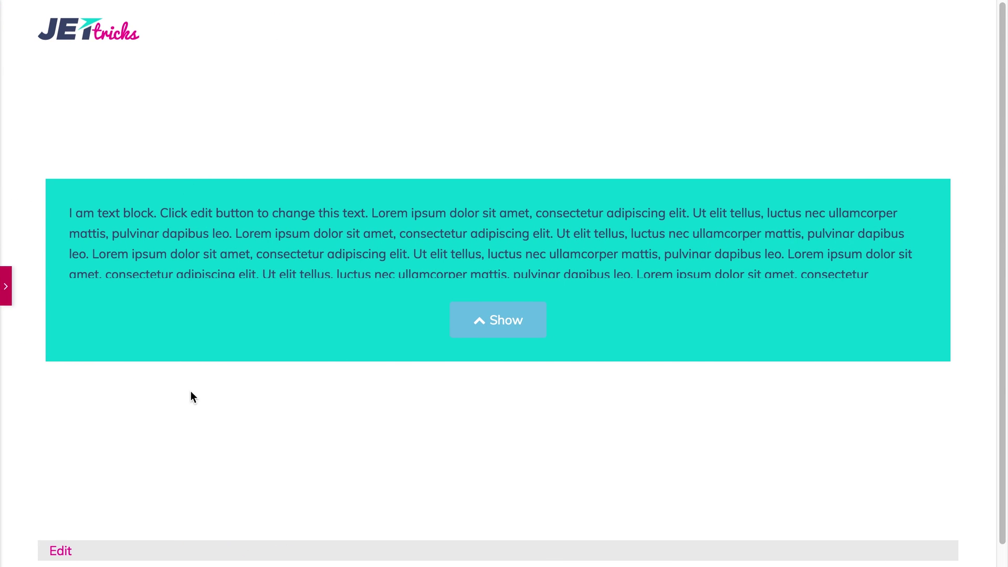
pyautogui.click(5, 283)
# Step: Unlink the margins and set the right and left margins to 200
pyautogui.click(186, 322)
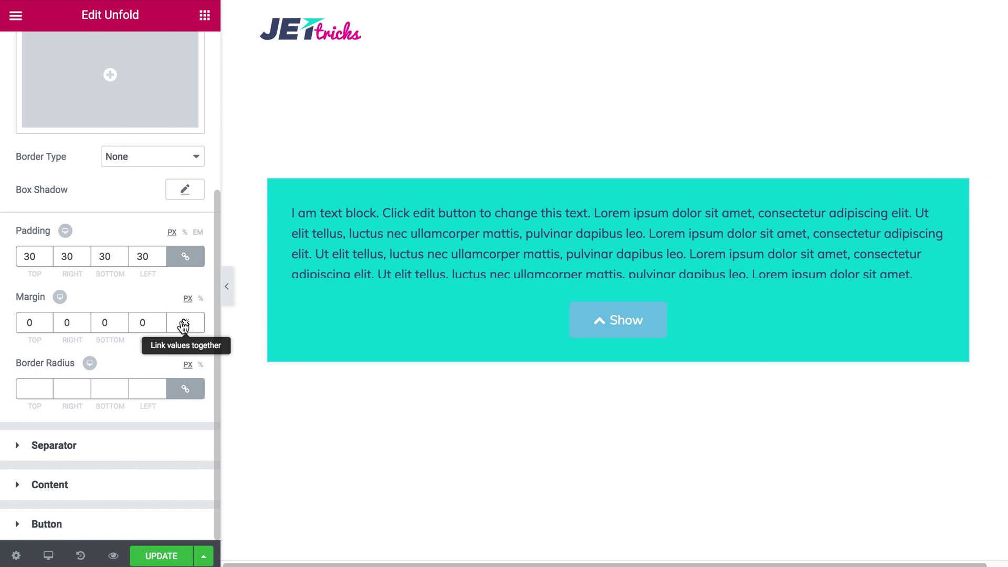
pyautogui.click(75, 323)
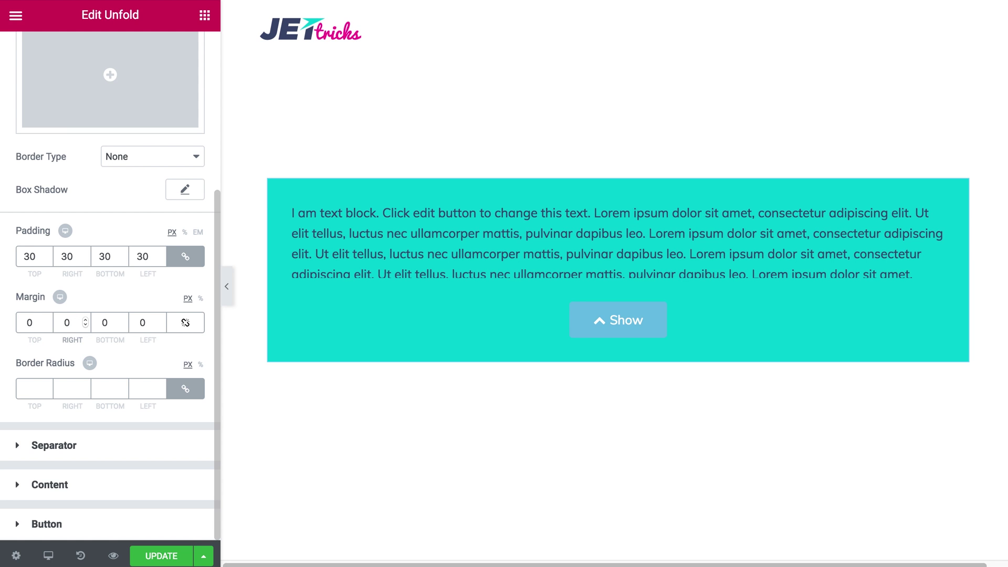
pyautogui.write('300')
pyautogui.click(145, 322)
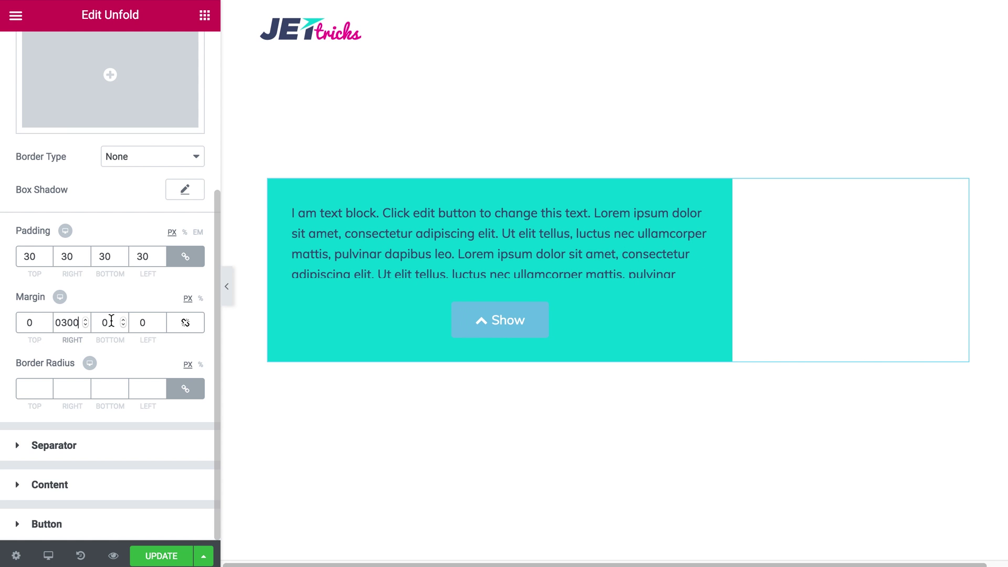
pyautogui.write('300')
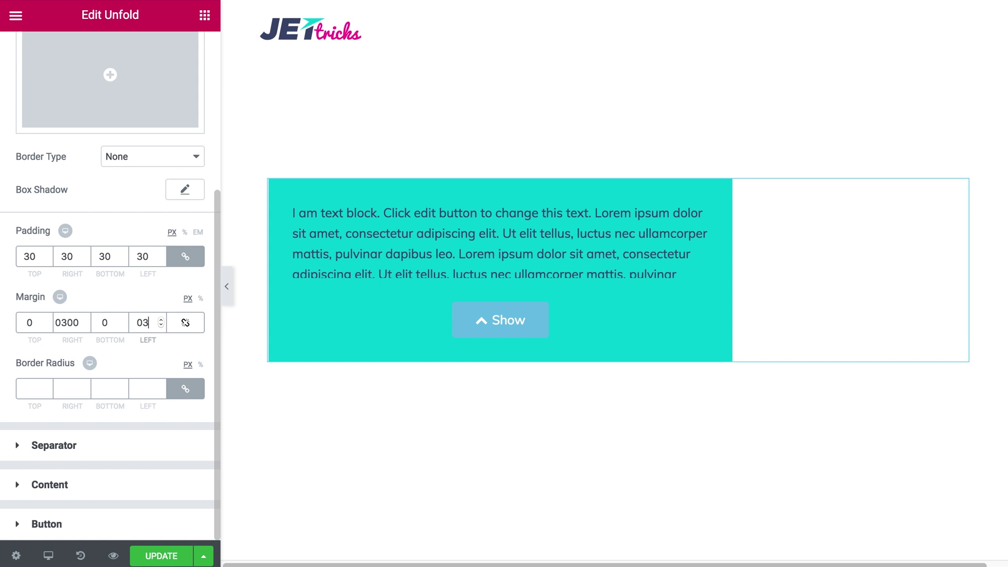
pyautogui.press('BackSpace')
pyautogui.press('BackSpace')
pyautogui.press('BackSpace')
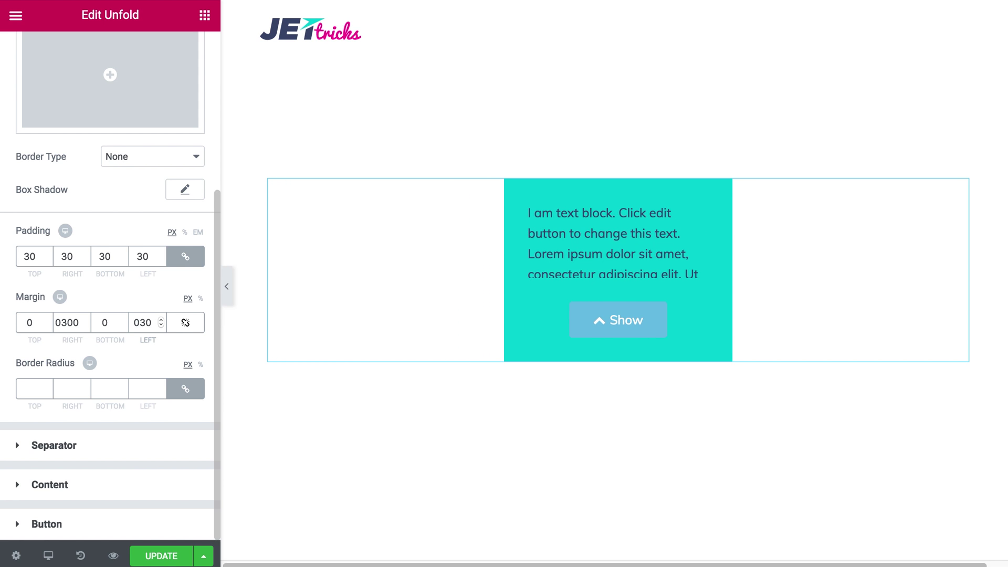
pyautogui.write('200')
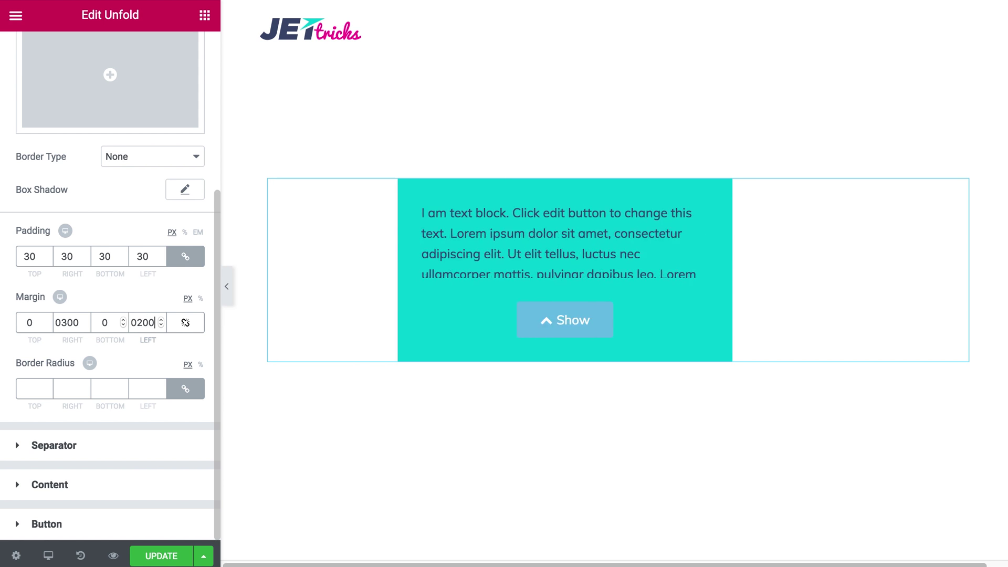
pyautogui.click(70, 323)
pyautogui.press('Delete')
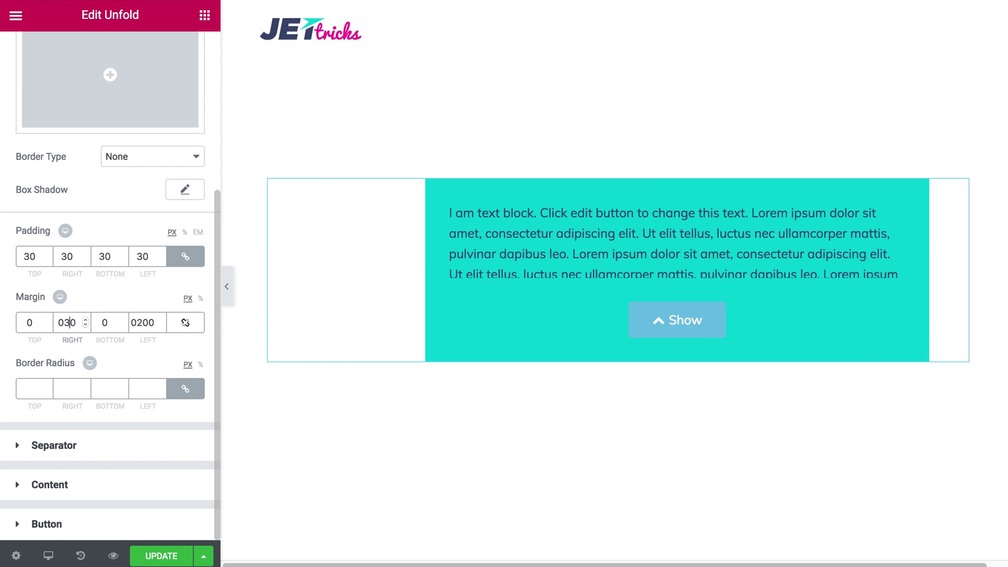
pyautogui.press('BackSpace')
pyautogui.write('200')
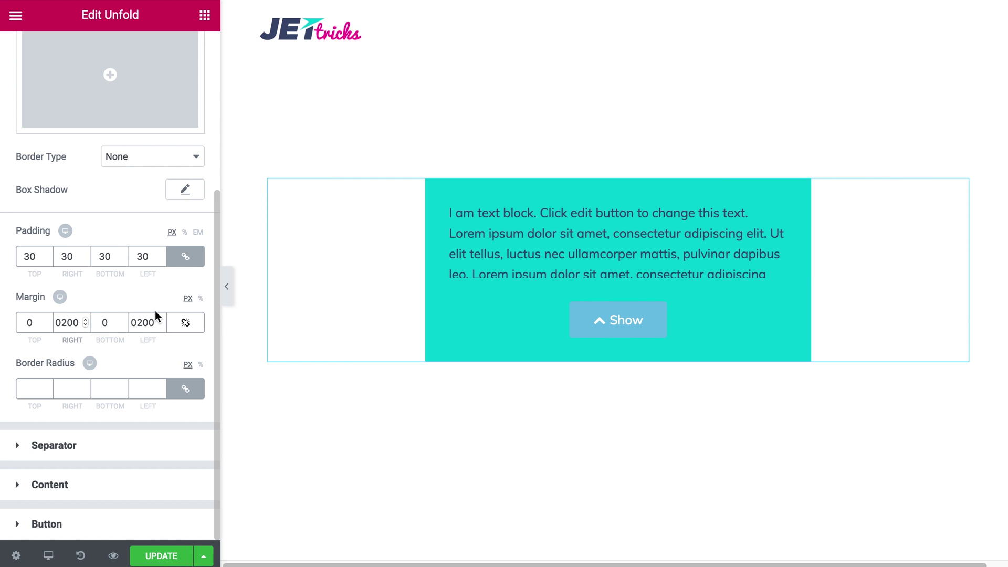
# Step: Preview the narrowed box, then set the border radius to 5 on all corners
pyautogui.click(229, 286)
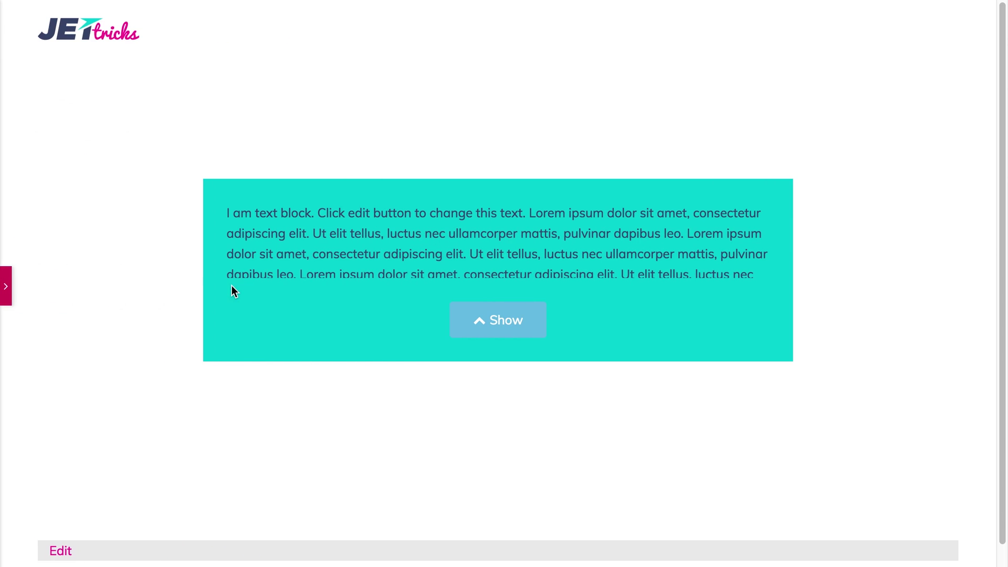
pyautogui.click(8, 294)
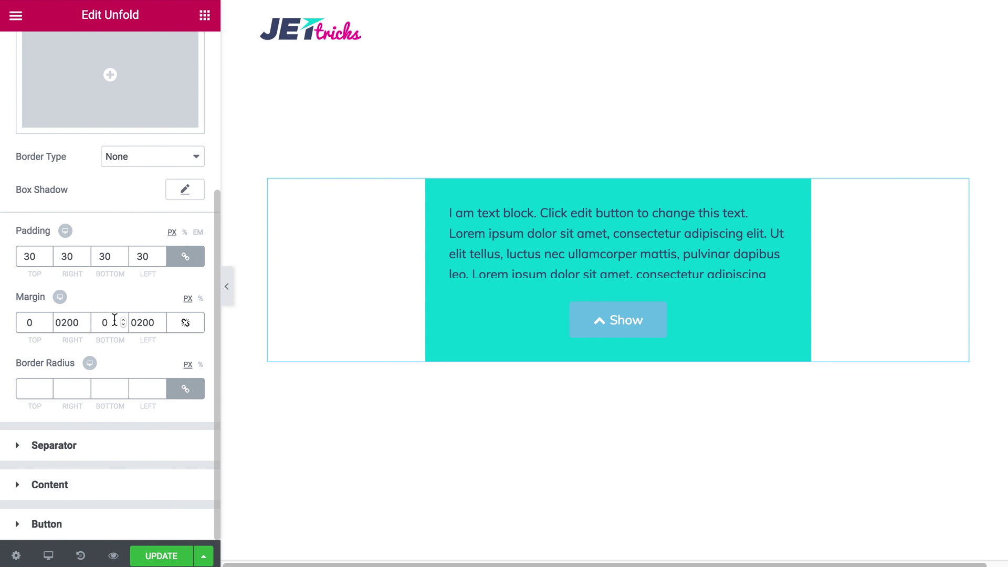
pyautogui.click(160, 393)
pyautogui.write('1')
pyautogui.click(161, 386)
pyautogui.click(161, 385)
pyautogui.click(162, 386)
pyautogui.click(161, 385)
pyautogui.click(161, 385)
pyautogui.click(161, 386)
pyautogui.click(161, 392)
pyautogui.click(162, 392)
pyautogui.scroll(5, 133, 336)
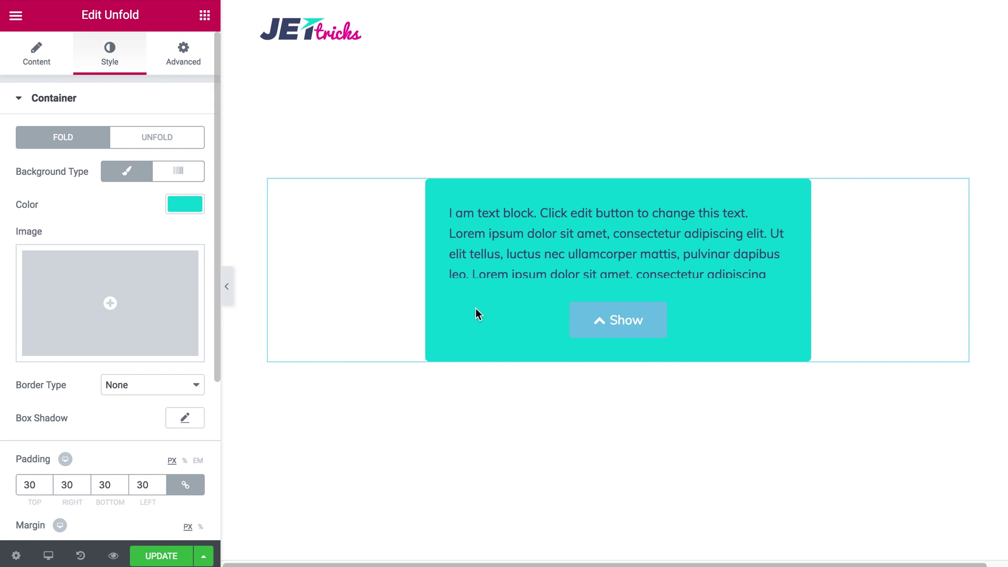
# Step: Unfold the preview and set the unfolded container's Classic background to the jet-bg-5 image
pyautogui.click(594, 321)
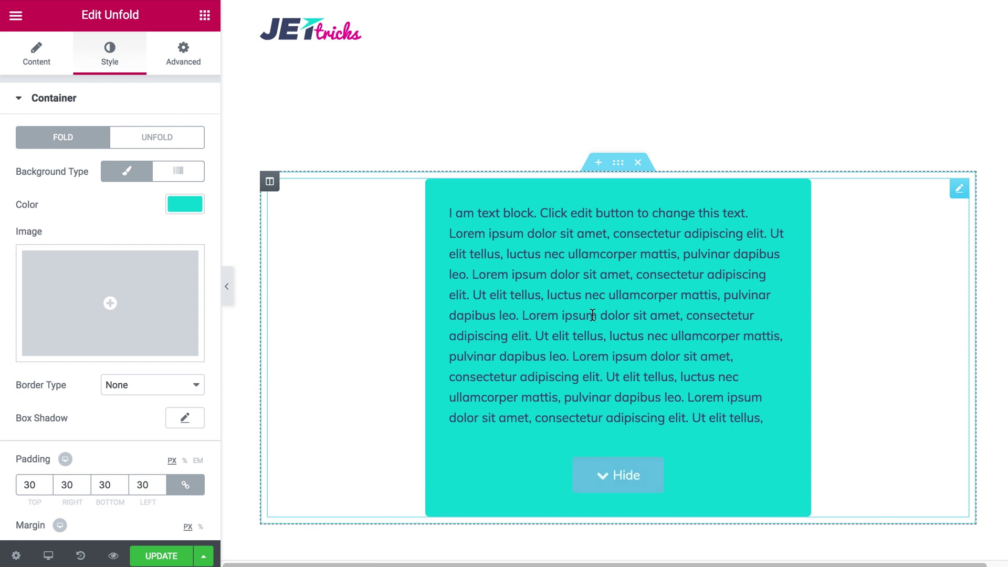
pyautogui.click(176, 147)
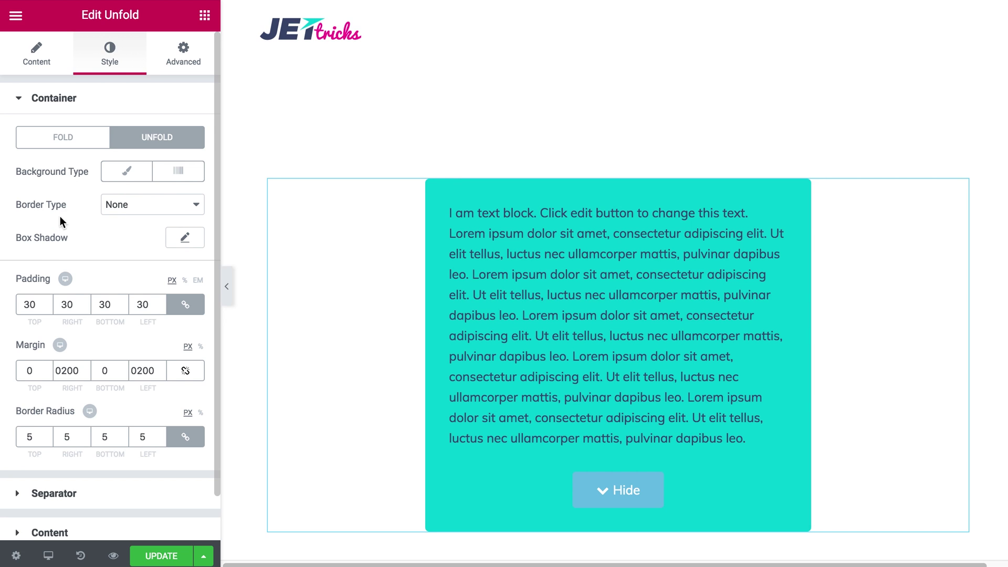
pyautogui.click(129, 172)
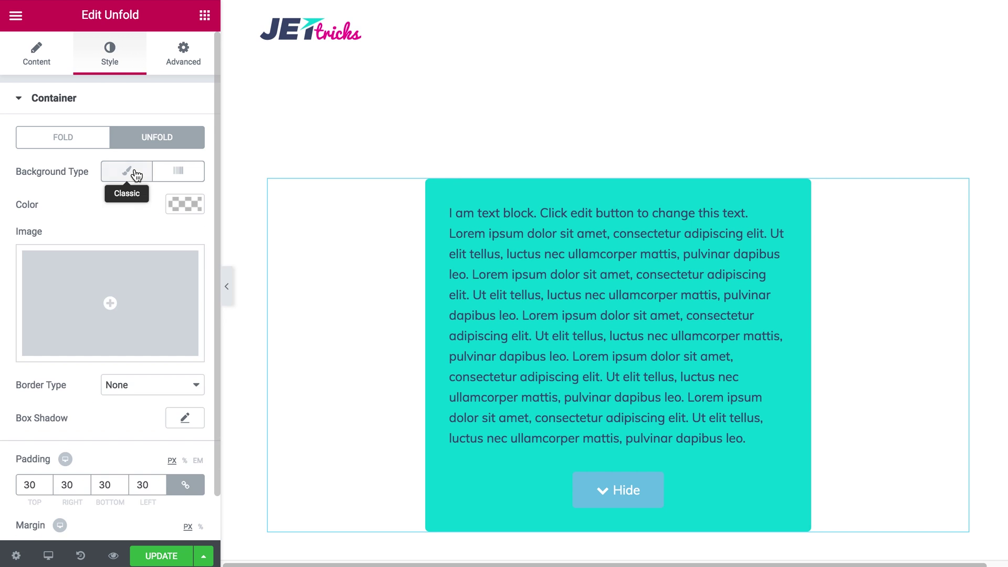
pyautogui.click(113, 302)
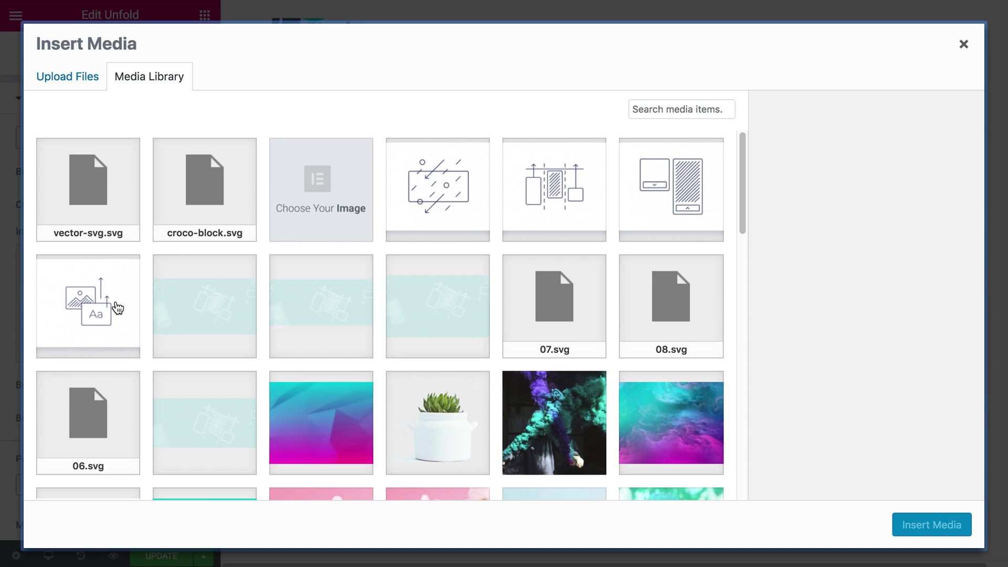
pyautogui.scroll(-3, 504, 339)
pyautogui.click(353, 376)
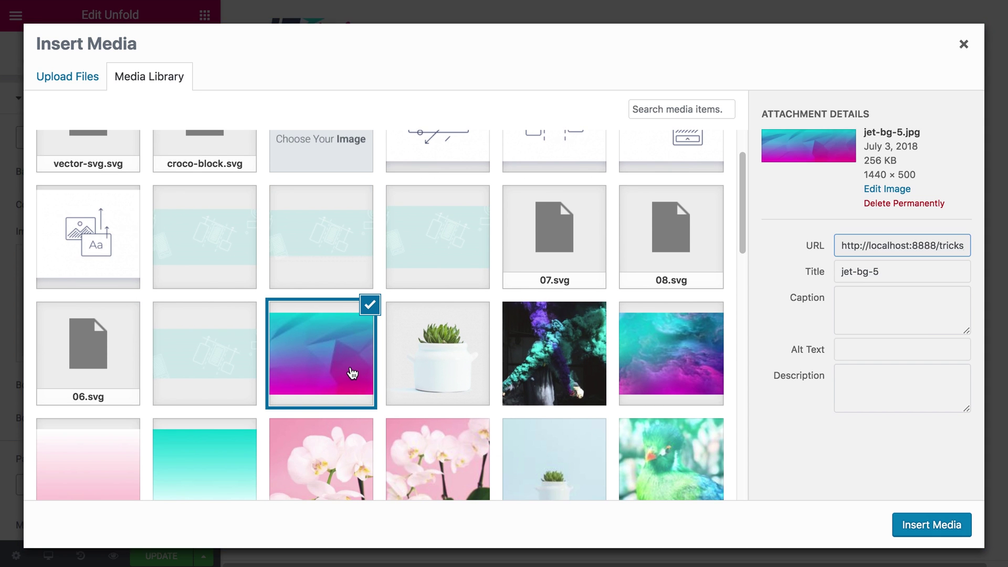
pyautogui.click(930, 525)
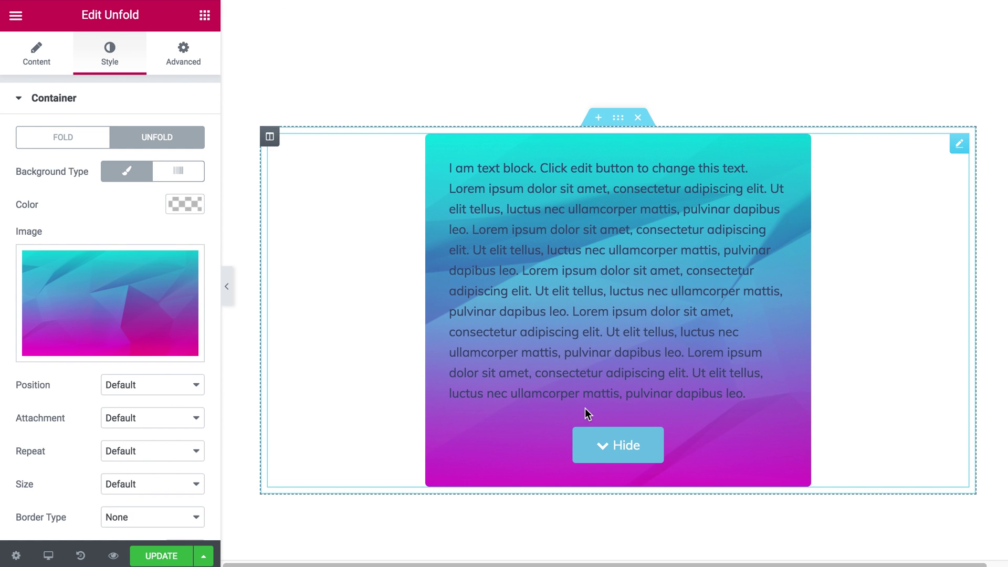
# Step: Set the unfolded background image Size to Cover and Repeat to No-repeat
pyautogui.scroll(-3, 137, 402)
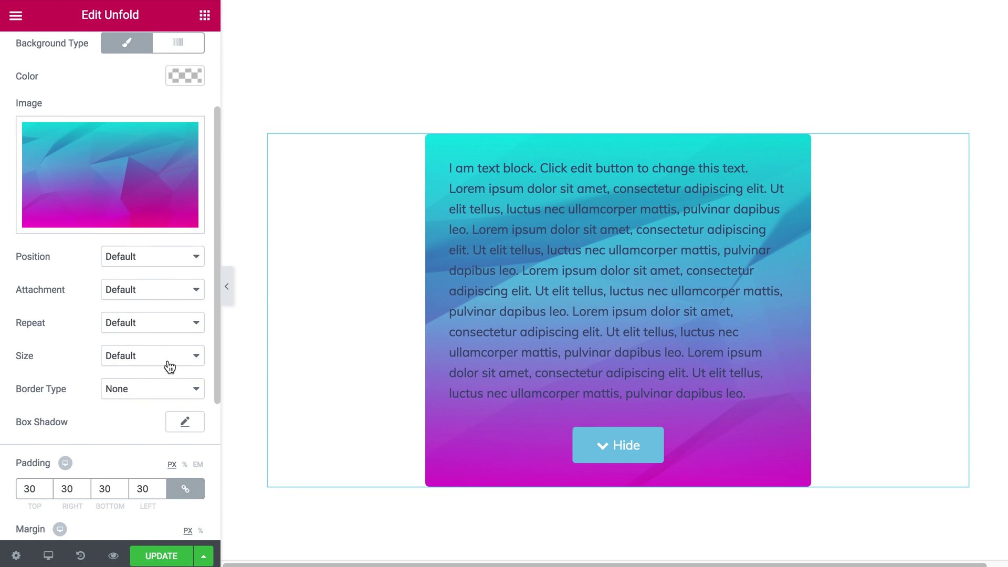
pyautogui.click(166, 361)
pyautogui.click(149, 380)
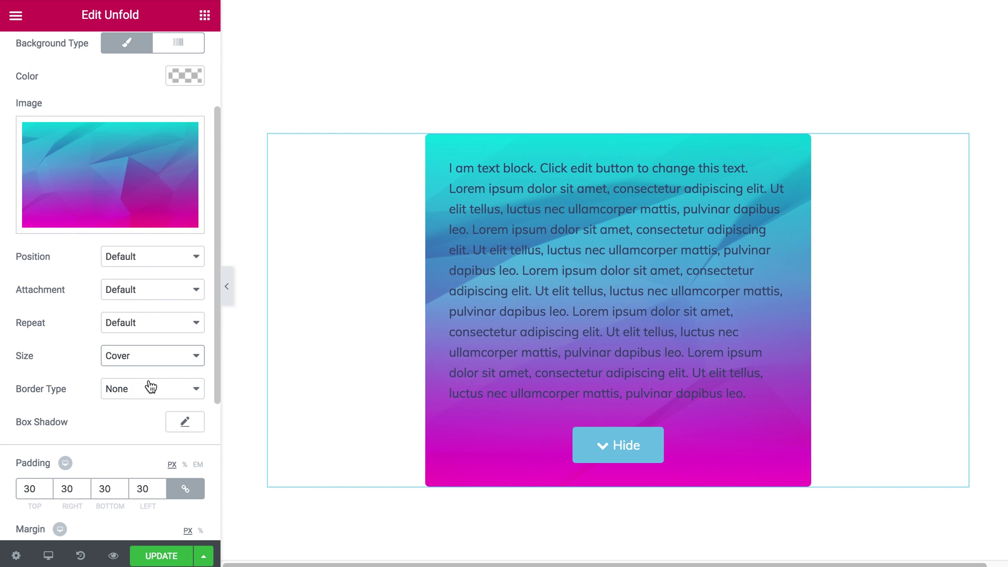
pyautogui.click(144, 314)
pyautogui.click(137, 335)
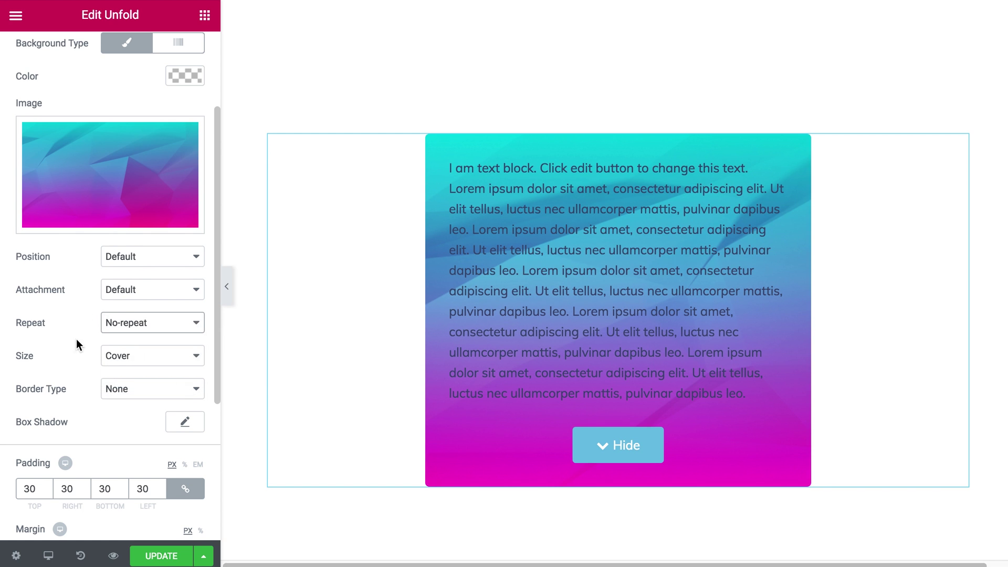
pyautogui.scroll(-1, 76, 296)
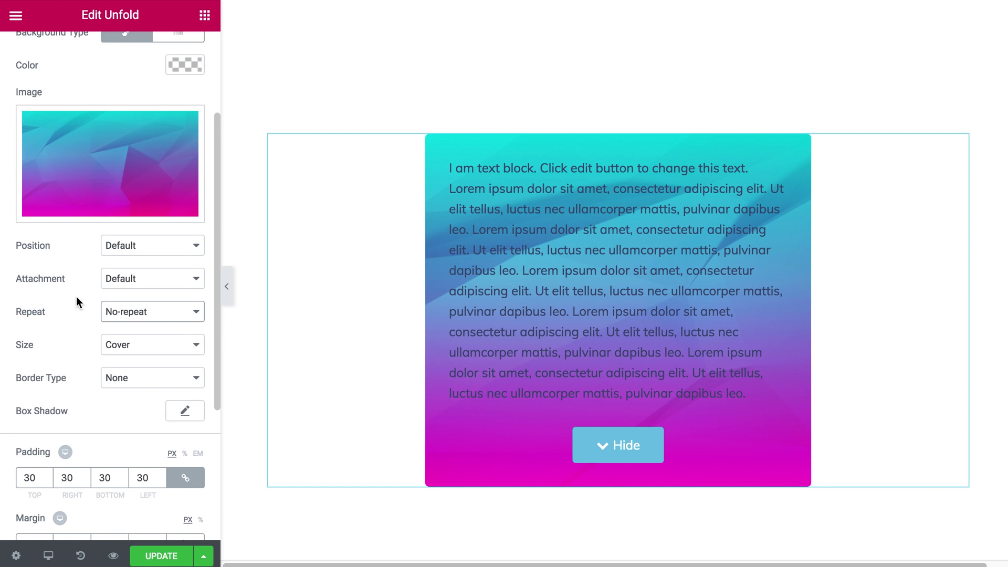
# Step: Set the background Attachment to Fixed after briefly trying Scroll
pyautogui.click(143, 246)
pyautogui.click(75, 252)
pyautogui.click(145, 279)
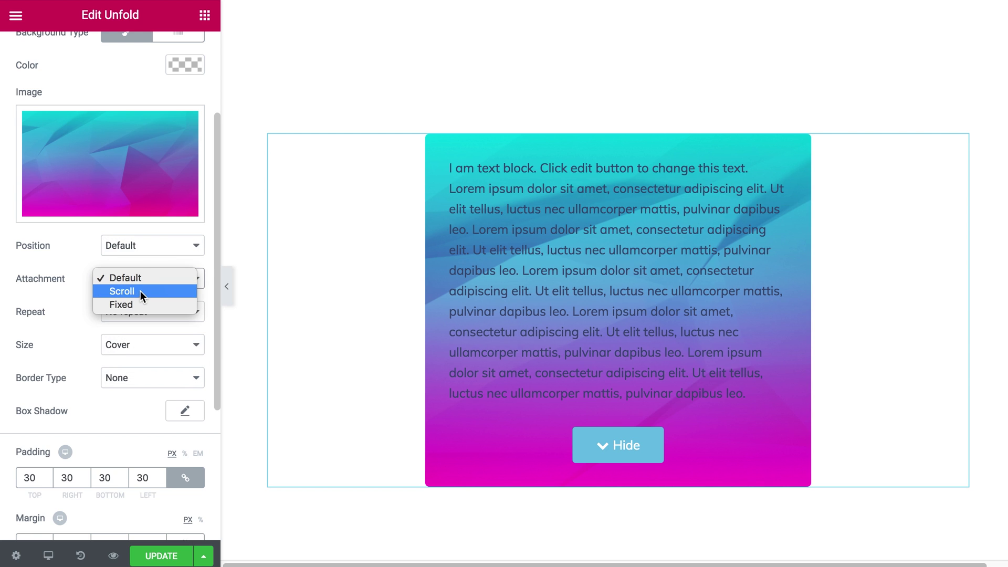
pyautogui.click(140, 291)
pyautogui.scroll(-1, 472, 247)
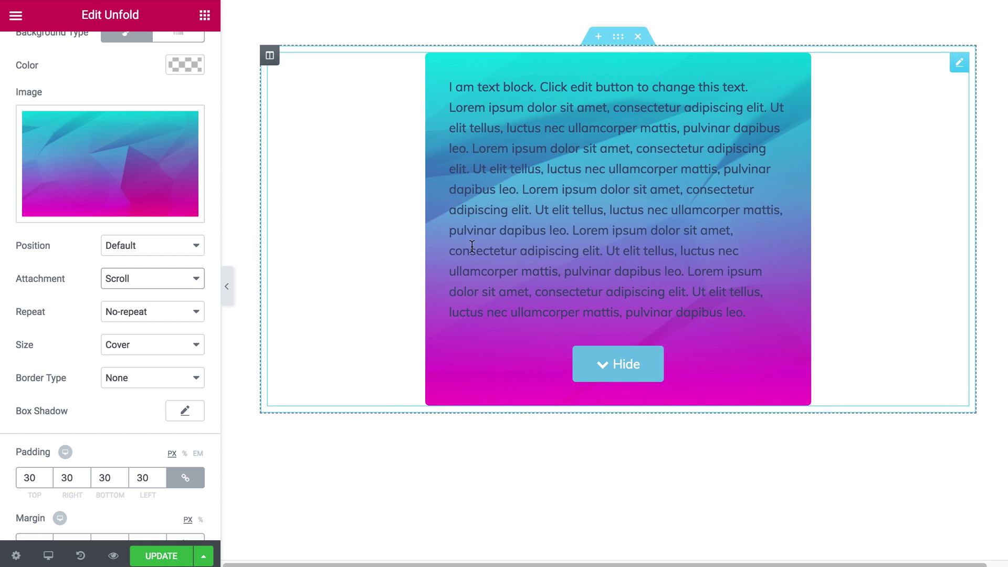
pyautogui.click(188, 282)
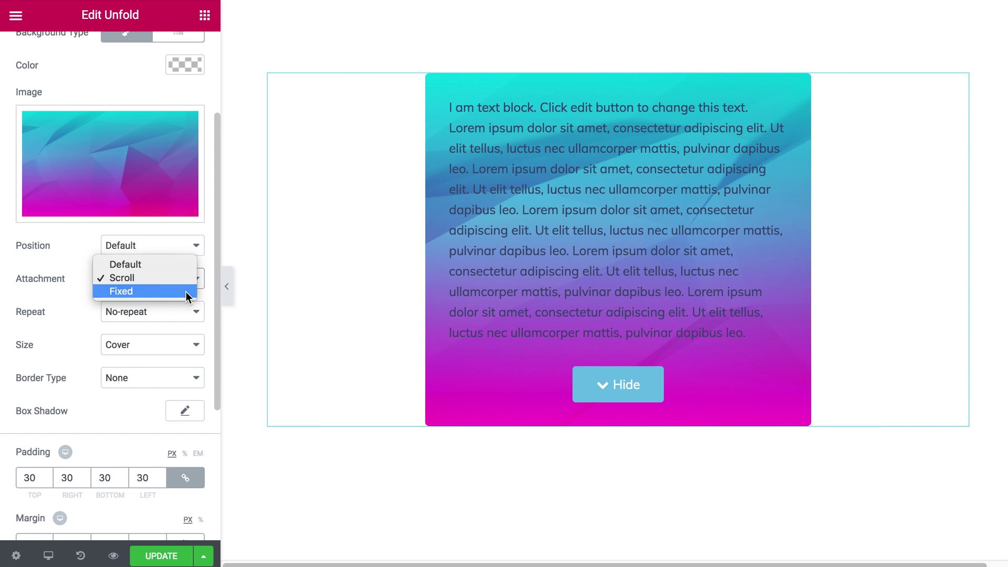
pyautogui.click(185, 291)
pyautogui.scroll(-2, 567, 272)
pyautogui.scroll(3, 568, 273)
pyautogui.scroll(2, 568, 272)
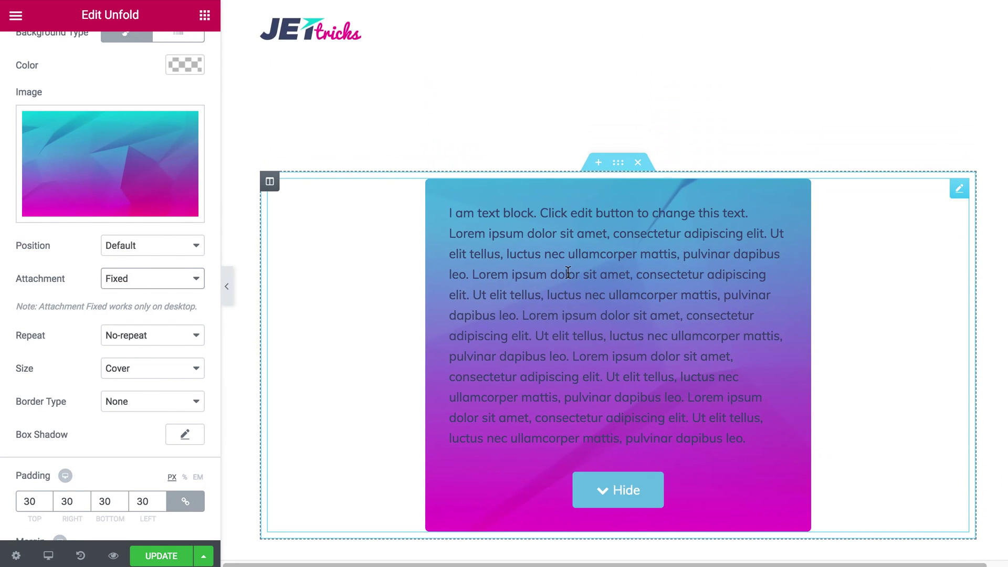
pyautogui.scroll(-3, 567, 273)
pyautogui.scroll(1, 568, 272)
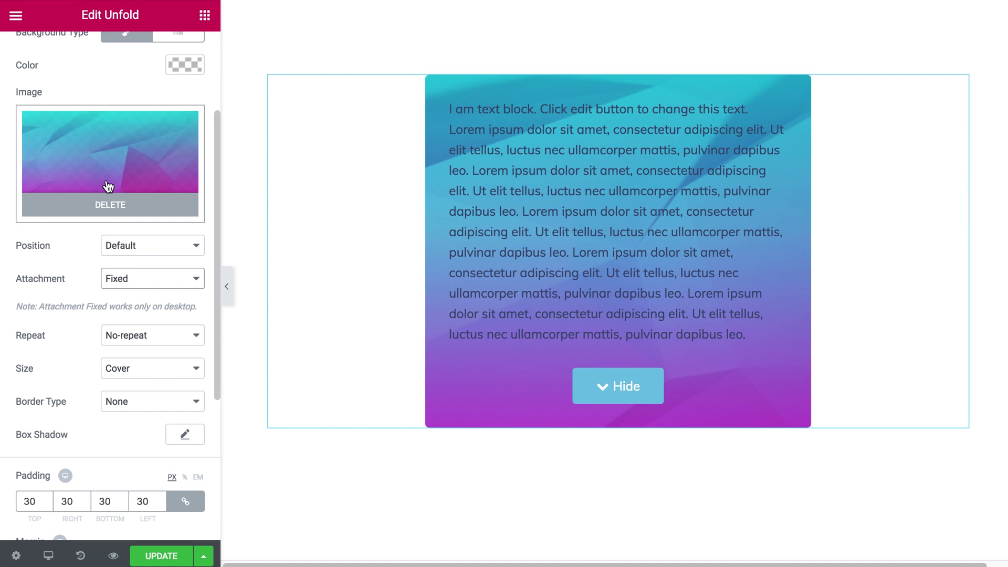
pyautogui.scroll(-3, 106, 180)
pyautogui.scroll(7, 106, 180)
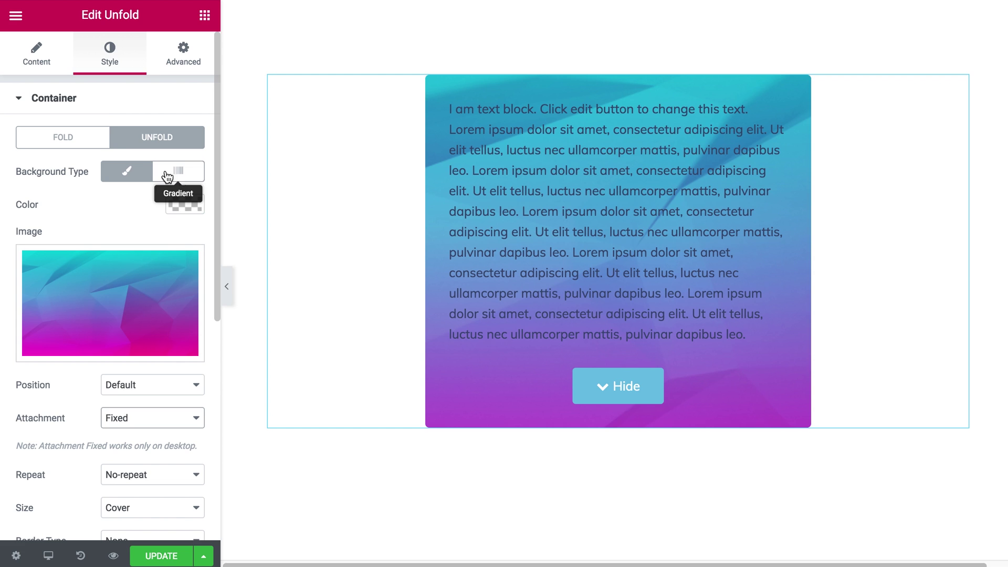
# Step: Switch the Separator background to Gradient and fold the box to preview the fade
pyautogui.click(95, 107)
pyautogui.click(76, 140)
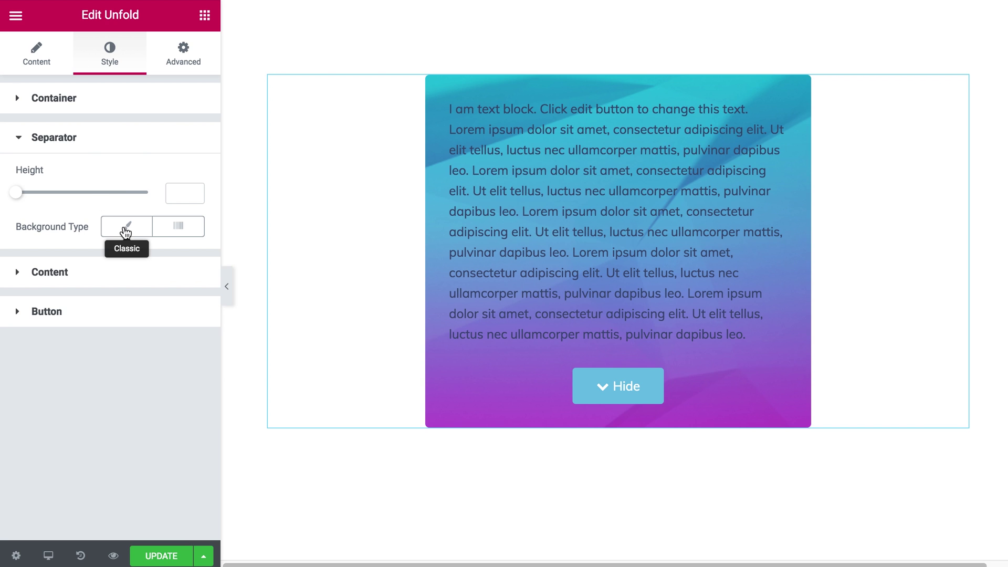
pyautogui.click(179, 231)
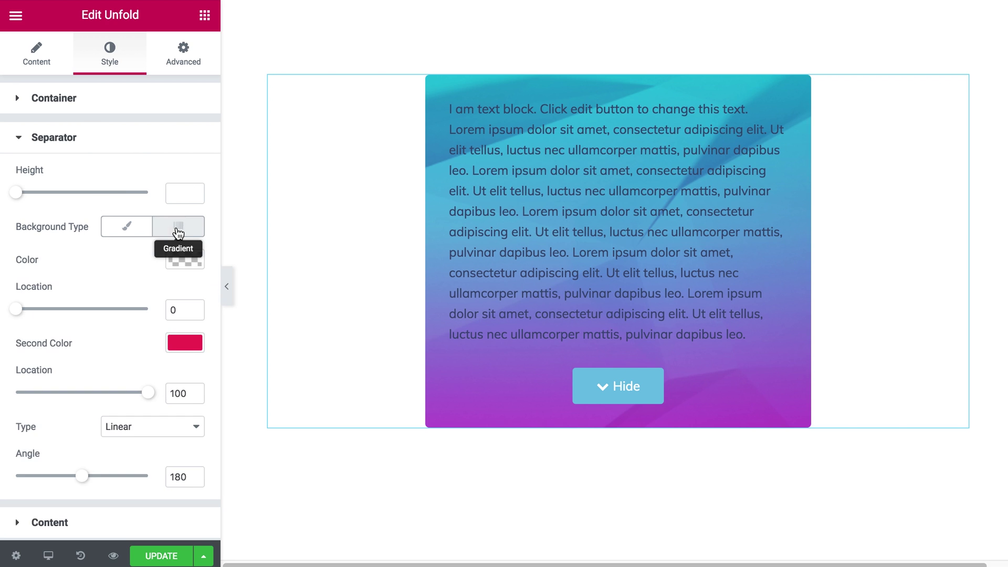
pyautogui.click(619, 398)
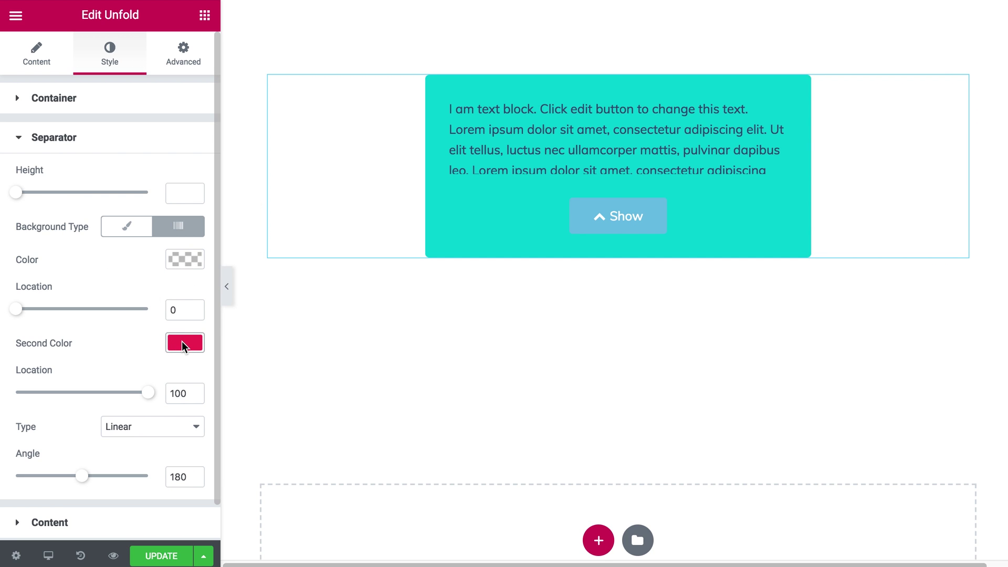
pyautogui.click(173, 262)
# Step: Make the separator gradient run from fully transparent to teal #03d3d3
pyautogui.click(118, 315)
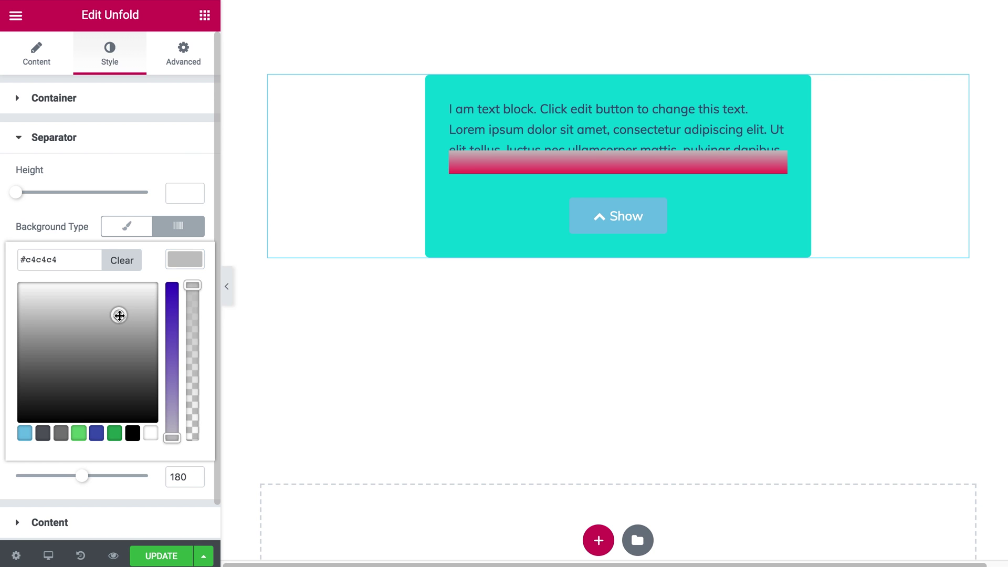
pyautogui.click(78, 223)
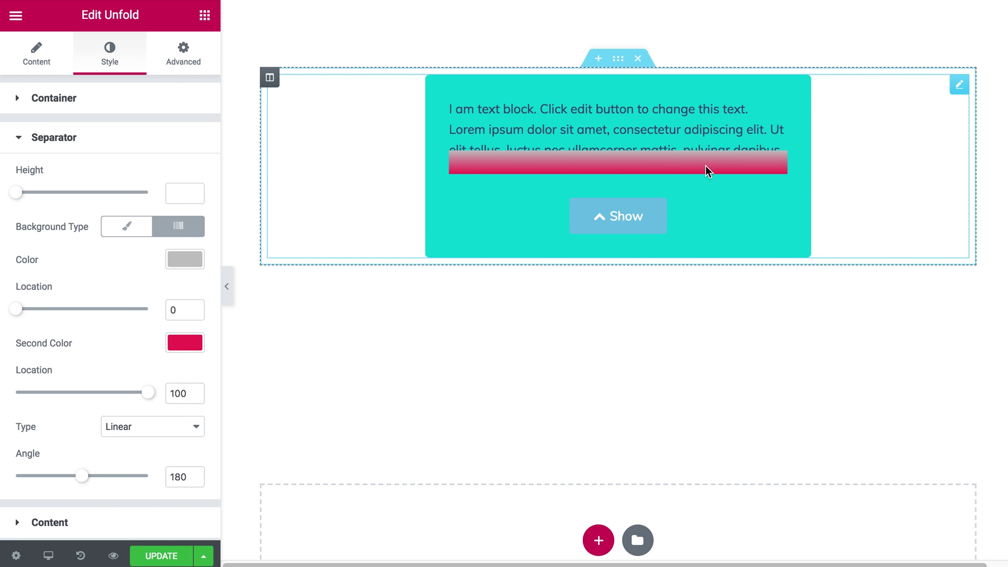
pyautogui.click(186, 349)
pyautogui.click(75, 341)
pyautogui.hotkey('ctrl', 'a')
pyautogui.write('#03d3d3')
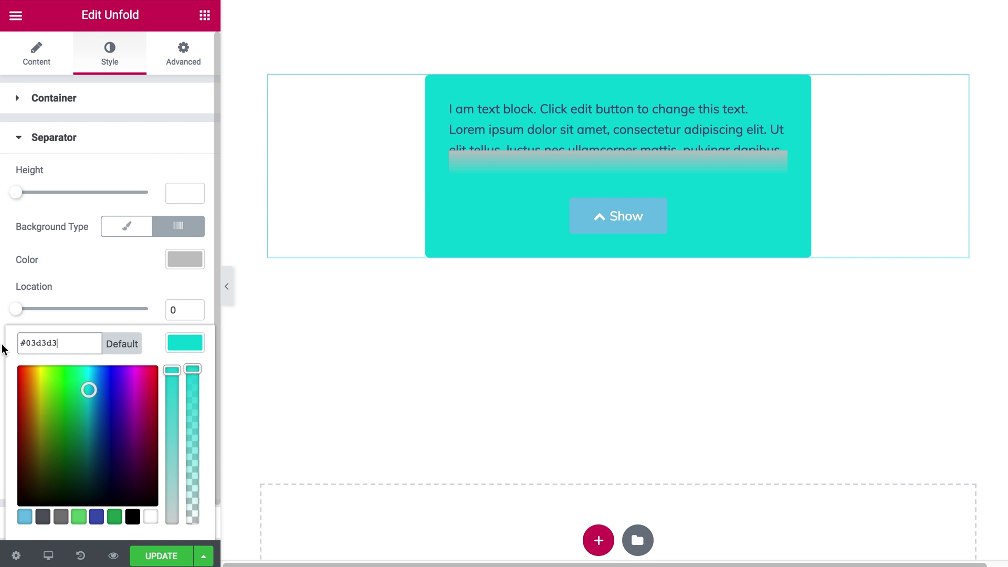
pyautogui.click(185, 262)
pyautogui.click(184, 263)
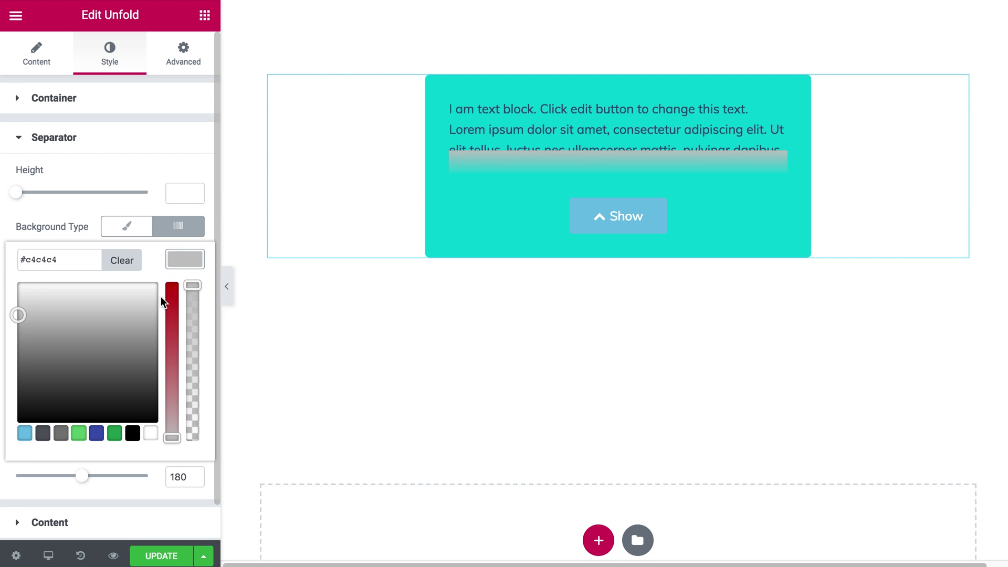
pyautogui.moveTo(192, 285); pyautogui.dragTo(183, 446)
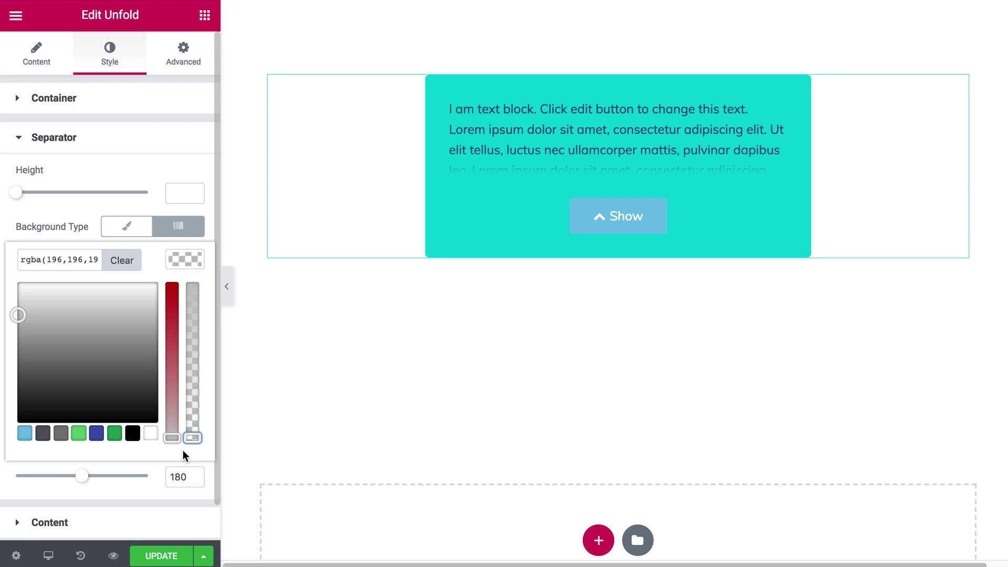
pyautogui.click(79, 229)
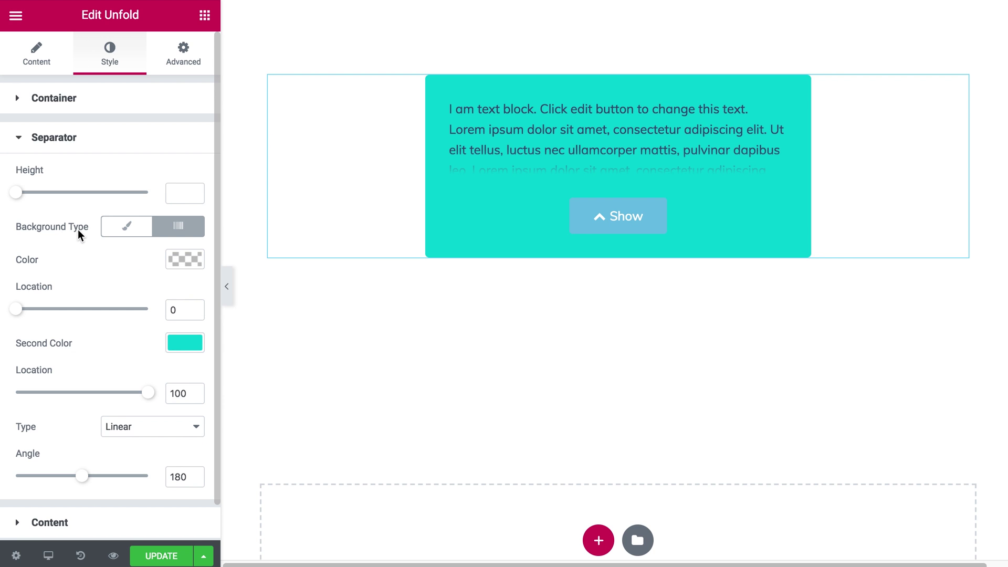
# Step: Set the separator height to 45 and preview the box unfolding and folding
pyautogui.moveTo(19, 193); pyautogui.dragTo(43, 200)
pyautogui.click(643, 219)
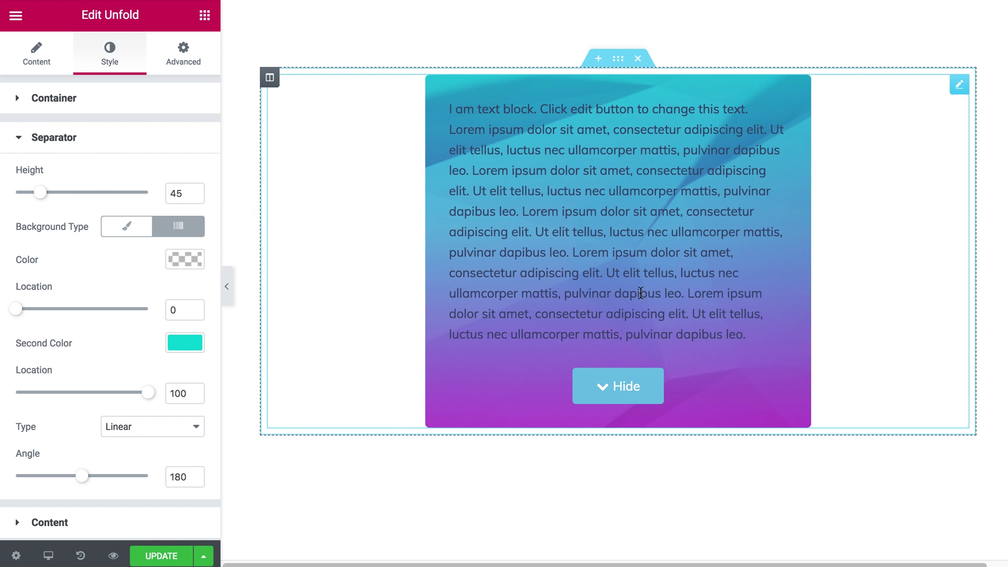
pyautogui.click(630, 383)
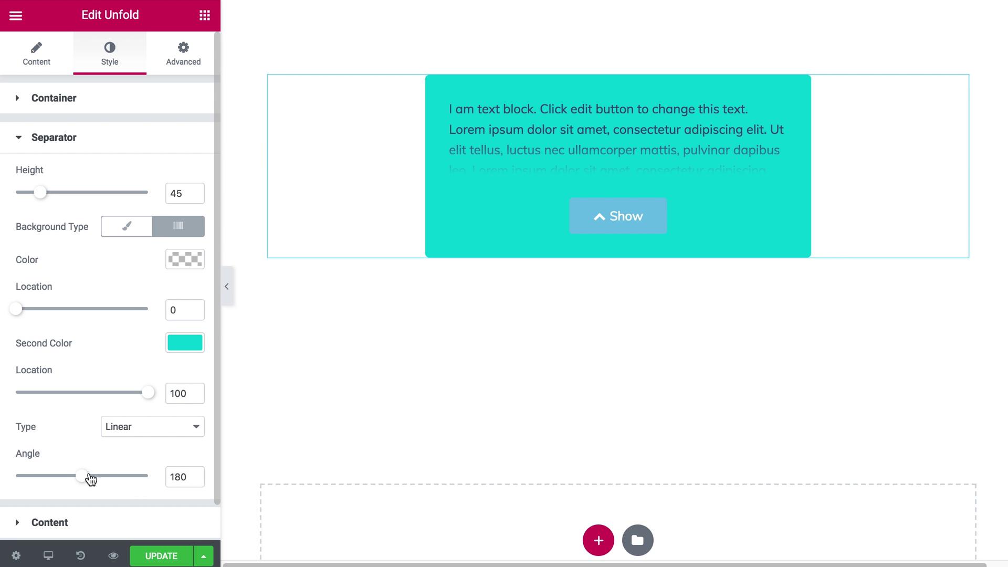
pyautogui.click(100, 139)
# Step: Set the folded content text colour to white #ffffff and check its typography
pyautogui.click(87, 176)
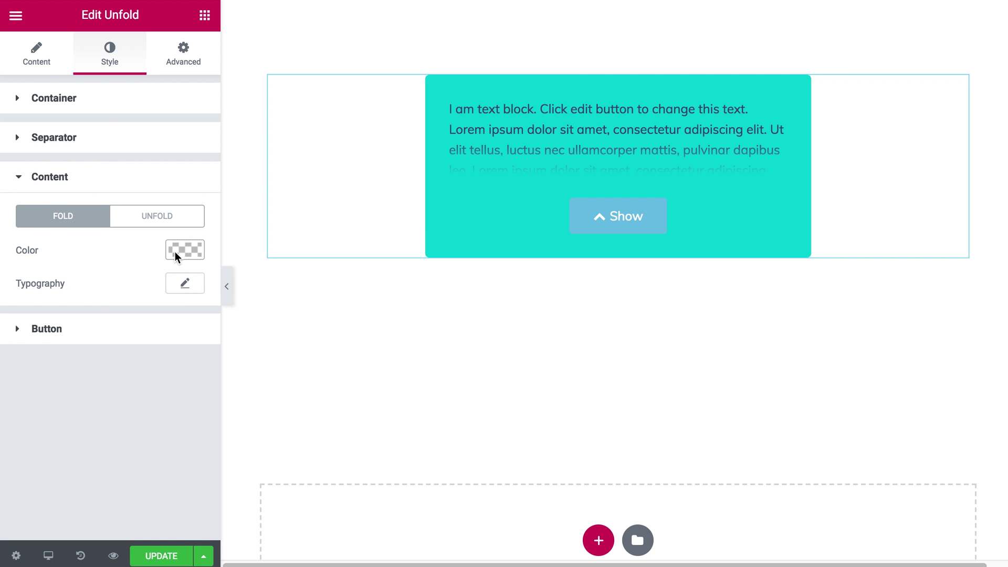
pyautogui.click(182, 288)
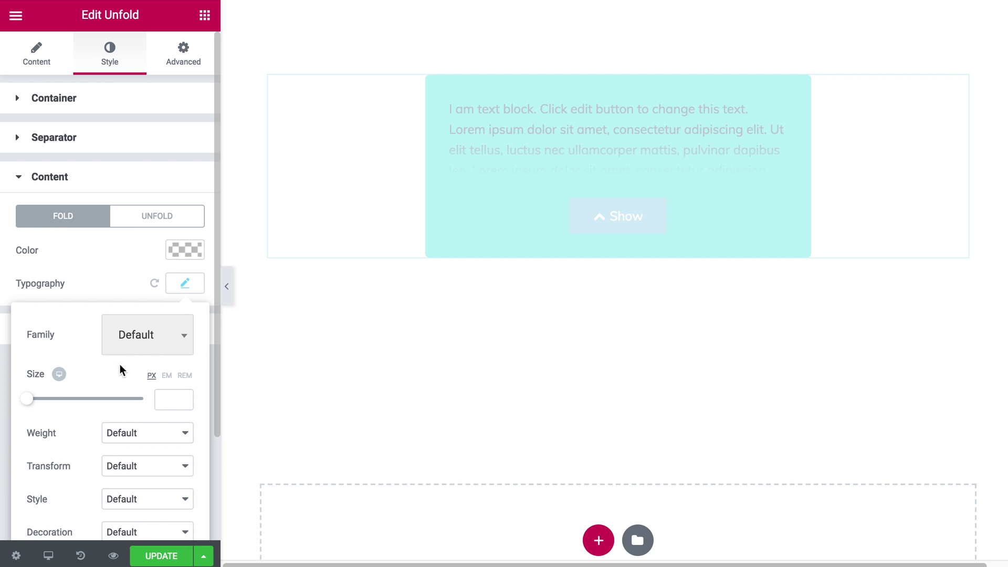
pyautogui.click(197, 247)
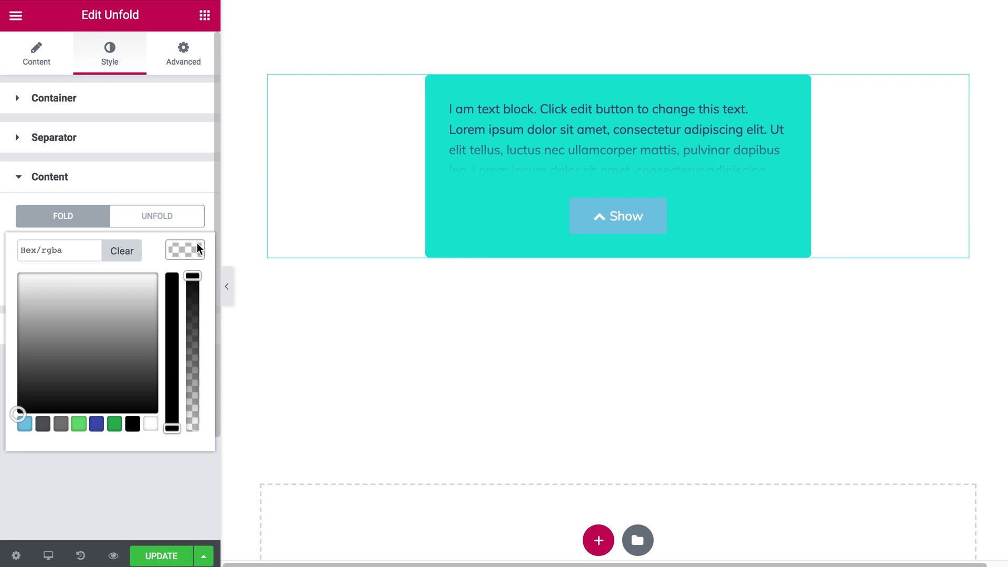
pyautogui.moveTo(93, 316); pyautogui.dragTo(5, 266)
pyautogui.click(6, 265)
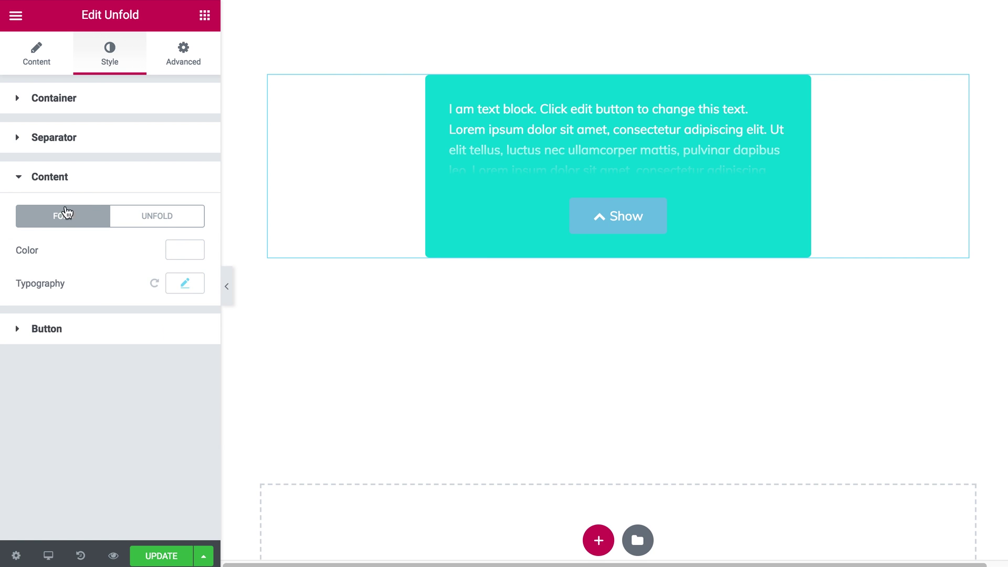
pyautogui.click(185, 283)
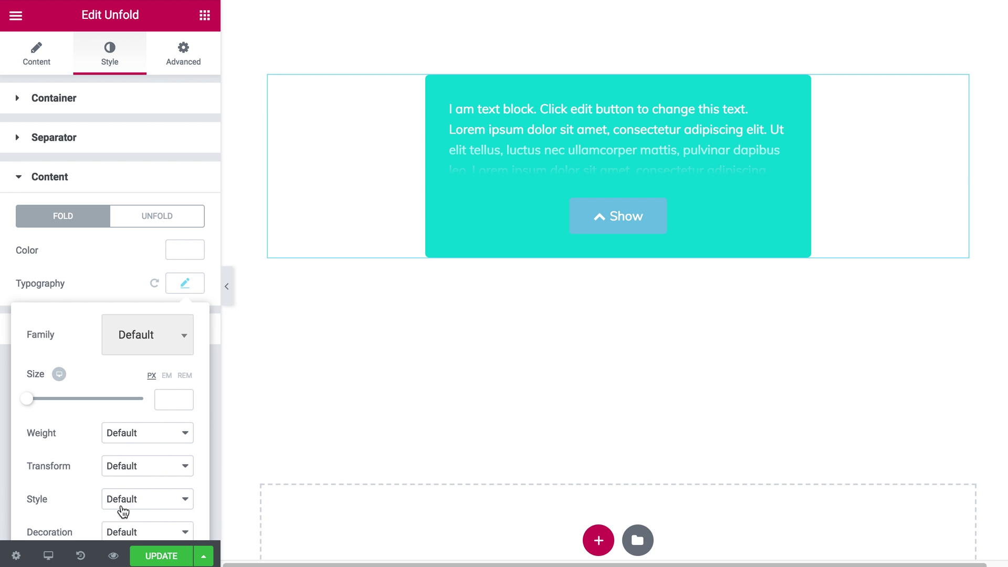
pyautogui.scroll(-3, 124, 439)
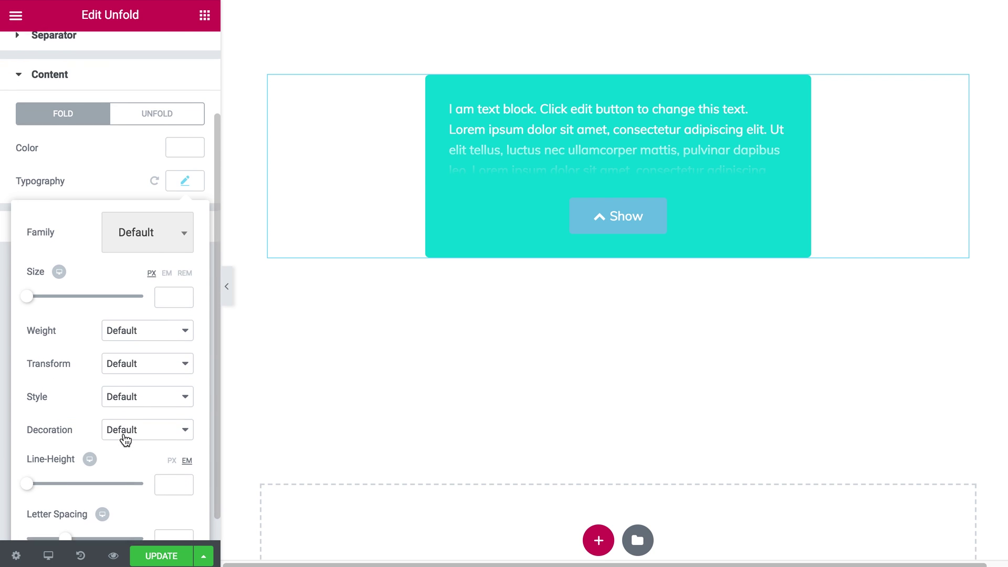
pyautogui.click(112, 176)
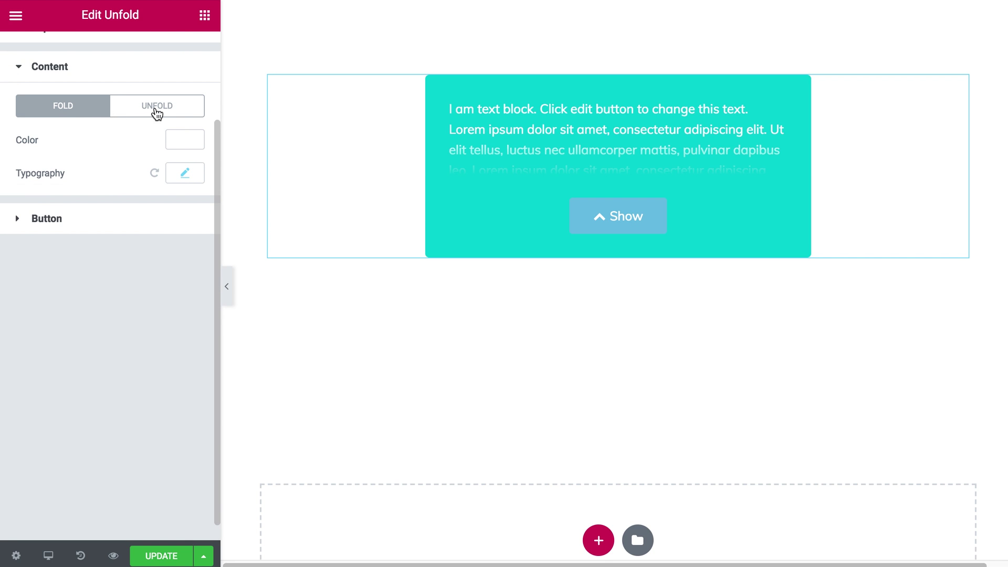
# Step: Preview the white folded text by unfolding and folding the box
pyautogui.click(603, 221)
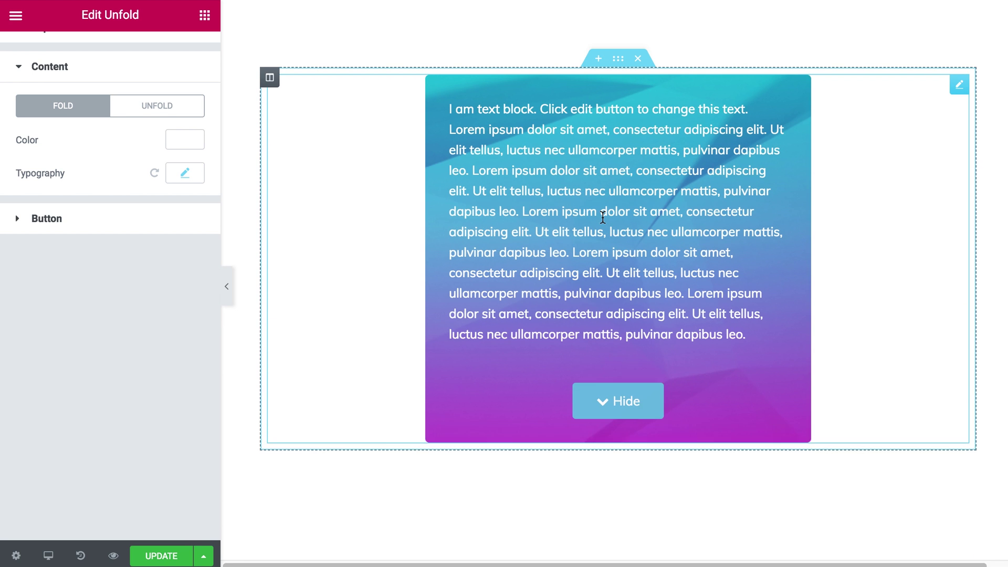
pyautogui.click(610, 387)
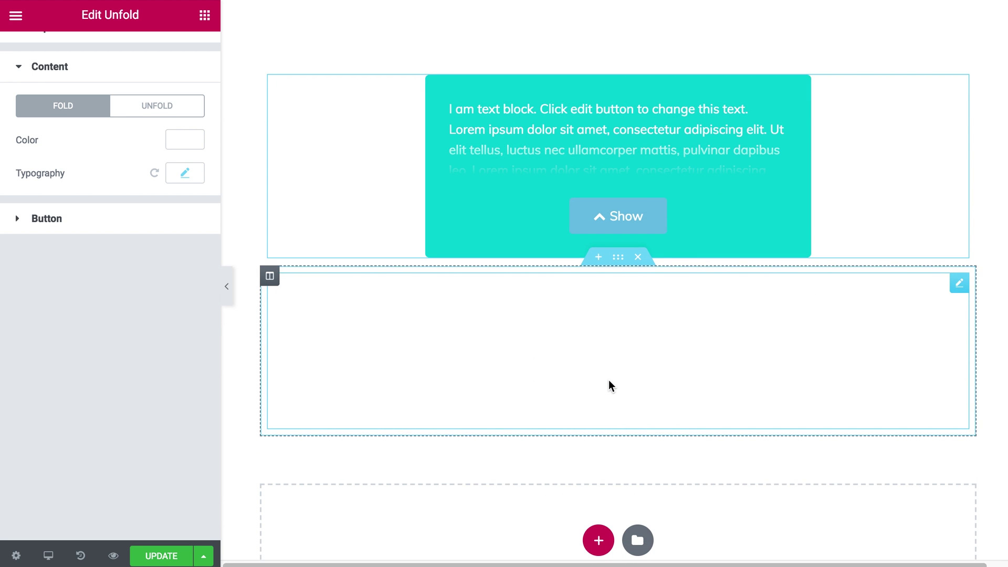
pyautogui.click(147, 227)
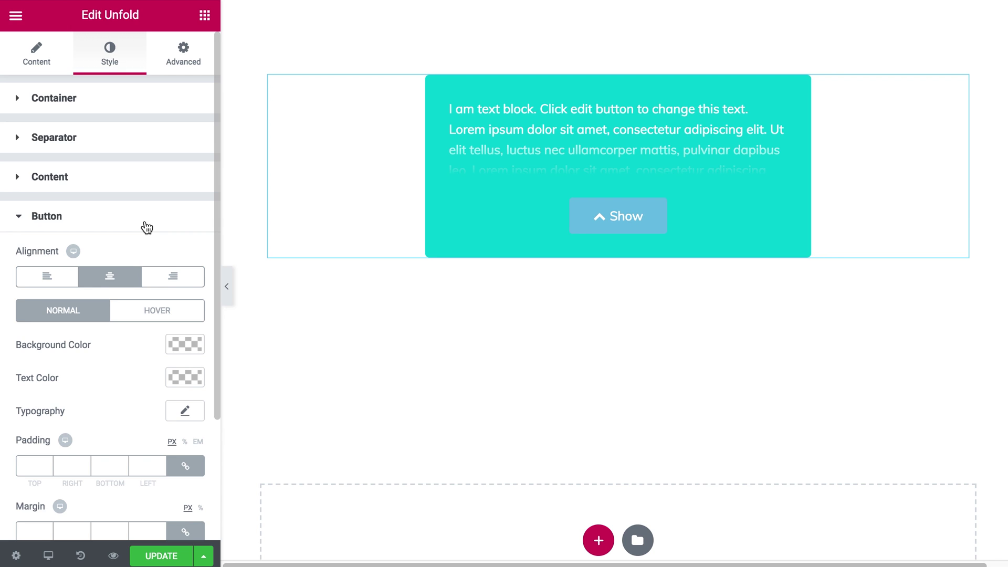
# Step: Give the button a white #ffffff background in its Normal state
pyautogui.scroll(-5, 140, 244)
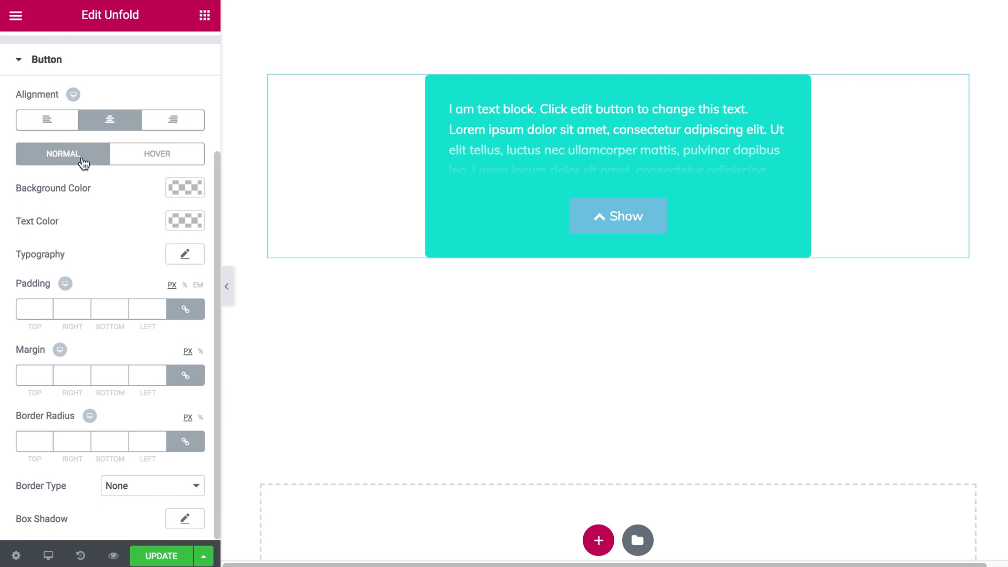
pyautogui.click(176, 166)
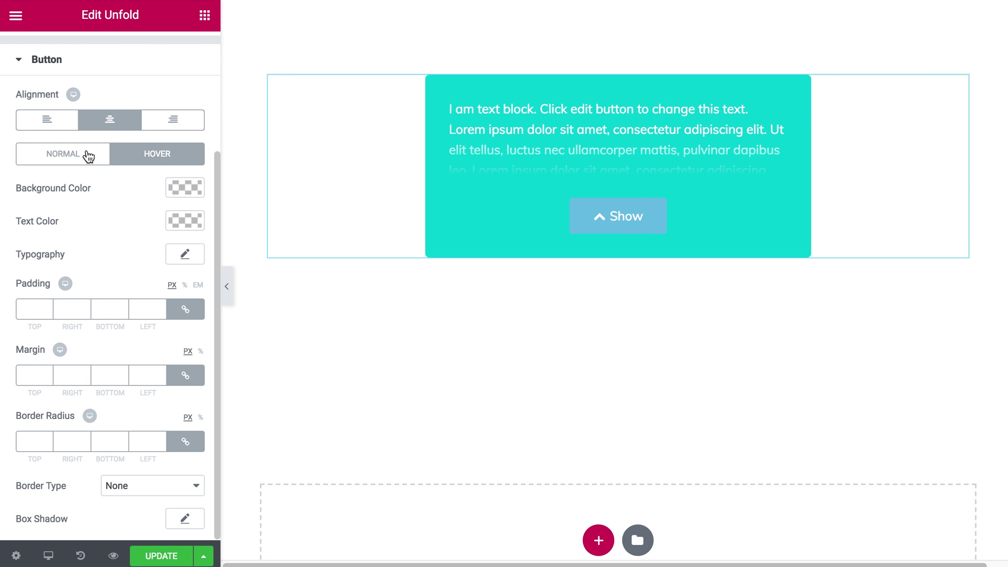
pyautogui.click(90, 156)
pyautogui.click(190, 188)
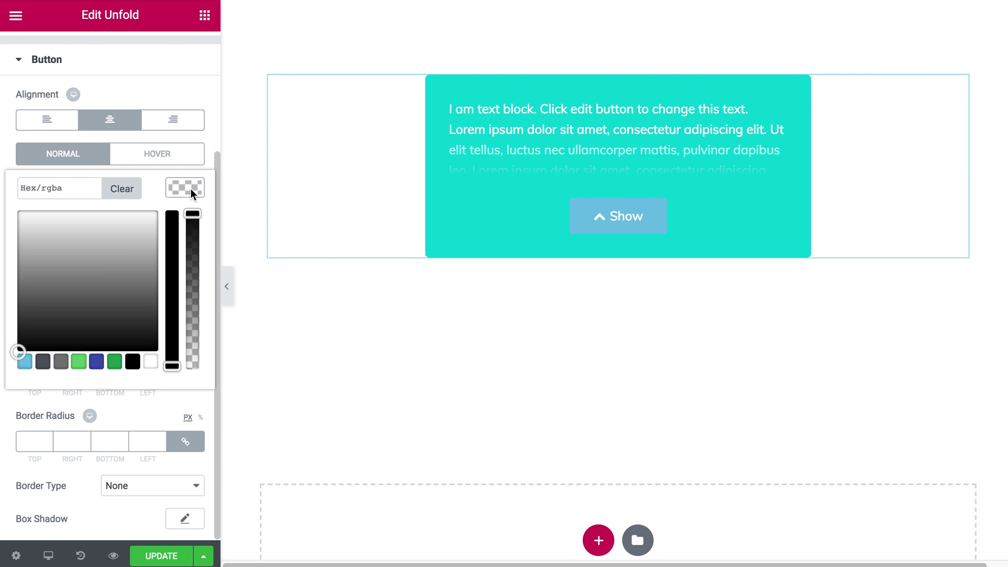
pyautogui.moveTo(97, 261); pyautogui.dragTo(166, 187)
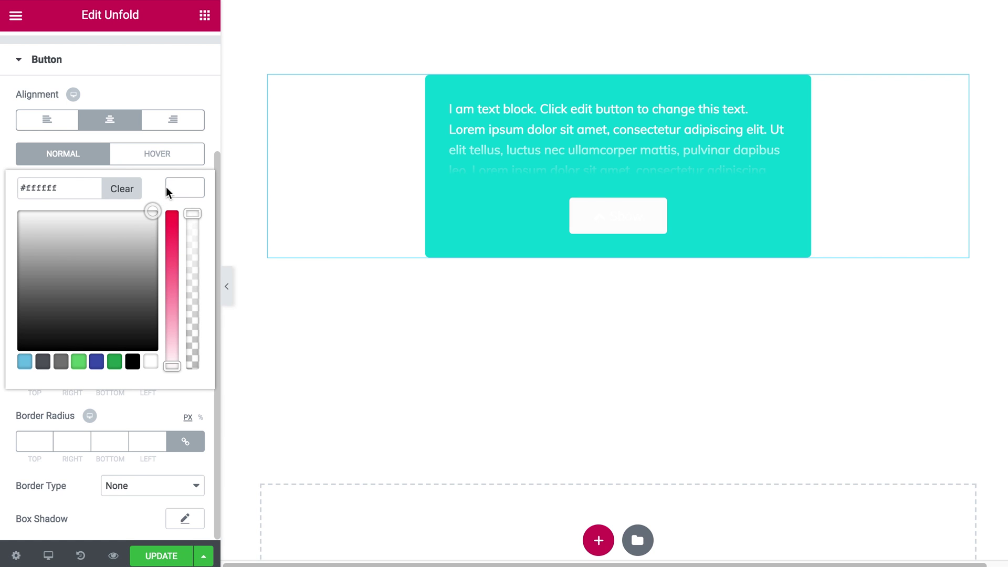
pyautogui.click(211, 135)
# Step: Set the button text colour to teal #03d3d3 and preview Show and Hide
pyautogui.click(185, 256)
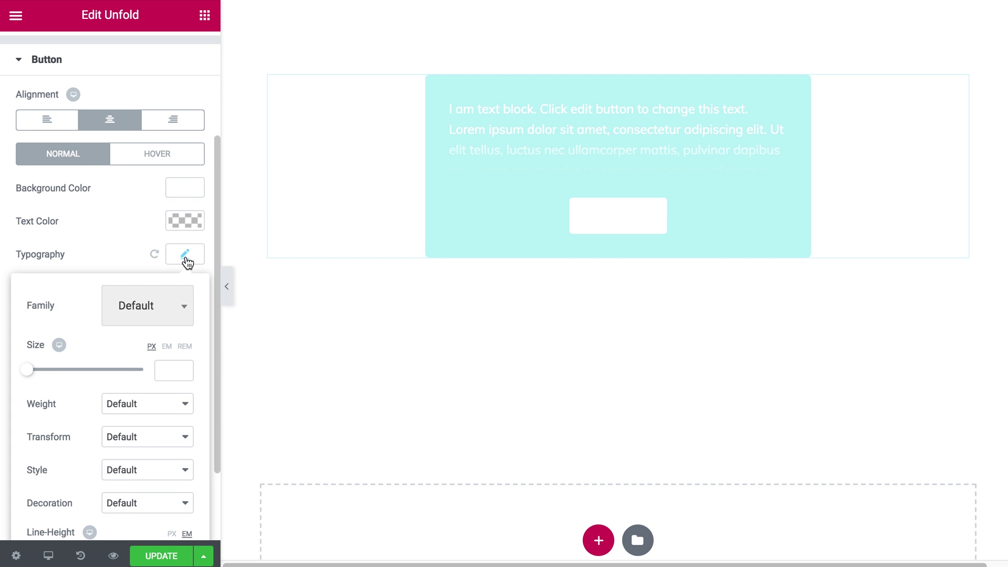
pyautogui.click(188, 261)
pyautogui.click(187, 226)
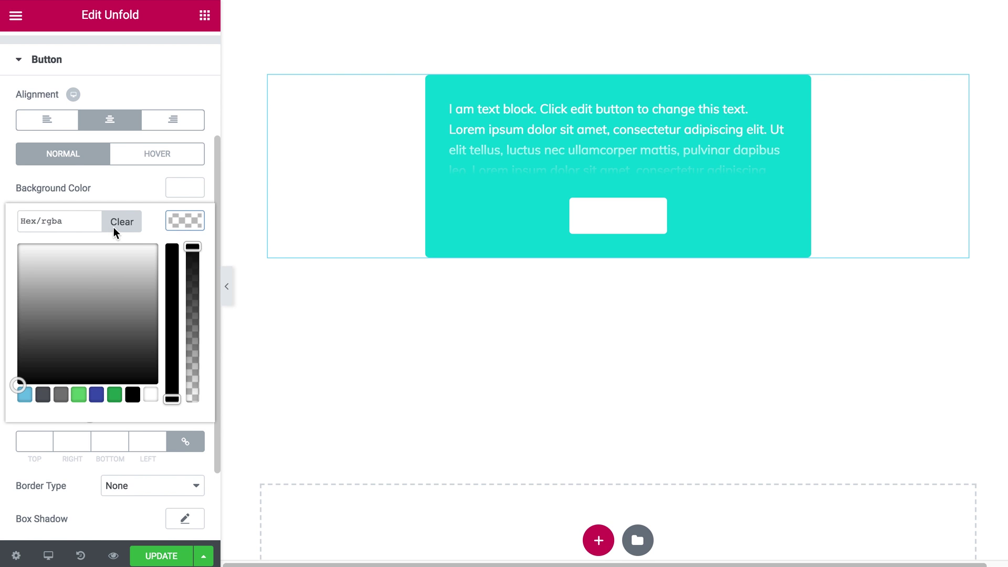
pyautogui.click(79, 220)
pyautogui.write('#03d3d3')
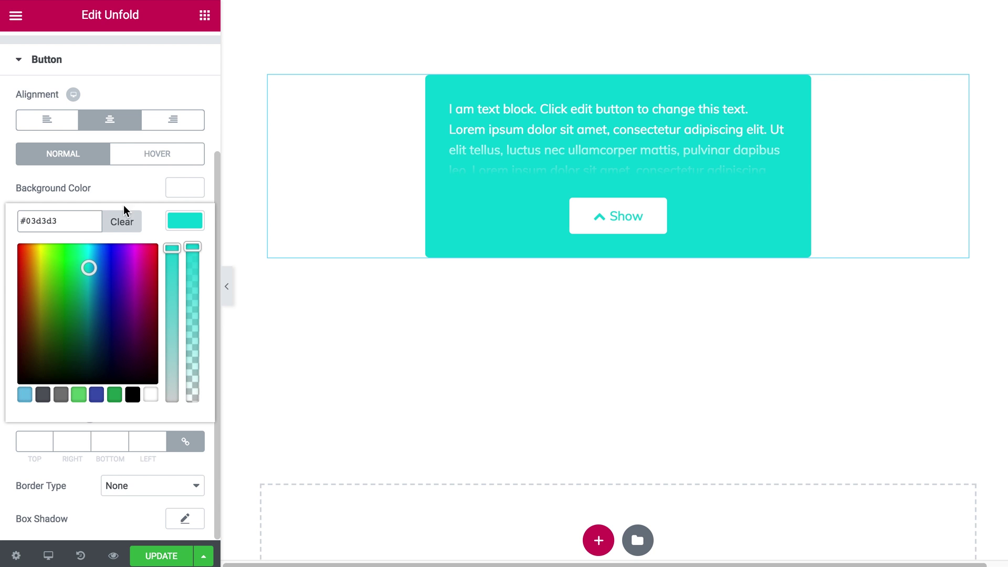
pyautogui.click(131, 180)
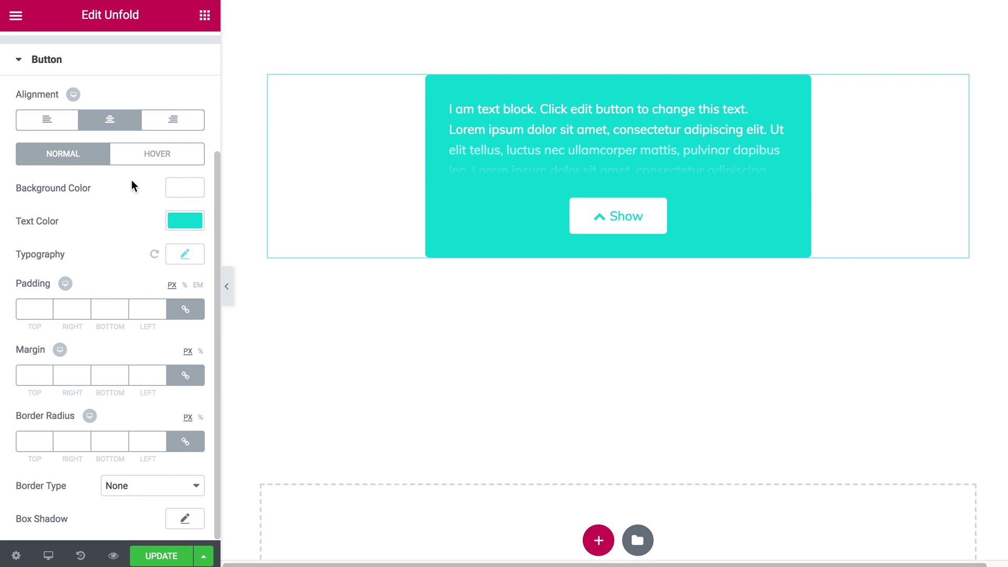
pyautogui.click(604, 227)
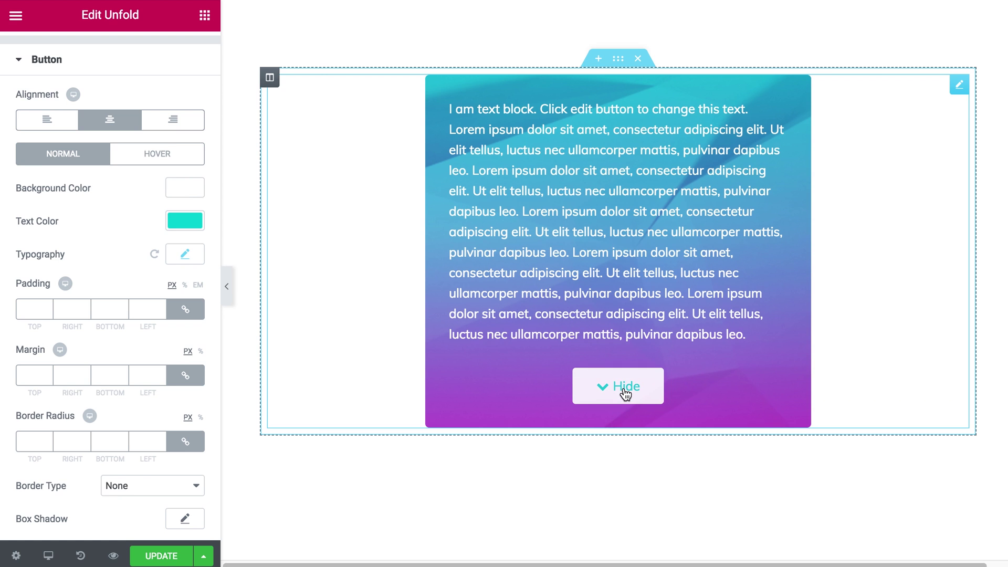
pyautogui.click(625, 392)
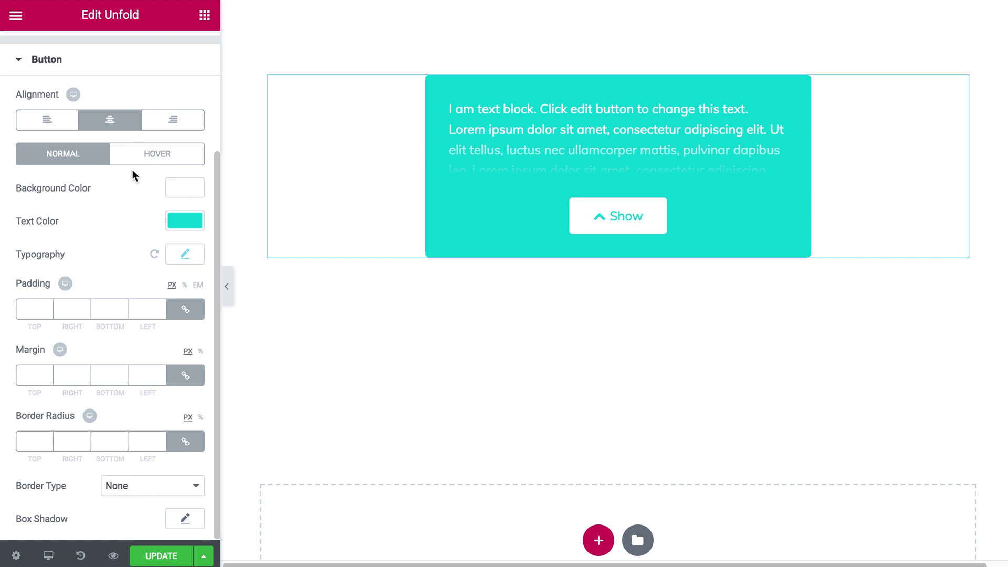
# Step: Give the button a pink #fa089a background in its Hover state
pyautogui.click(158, 163)
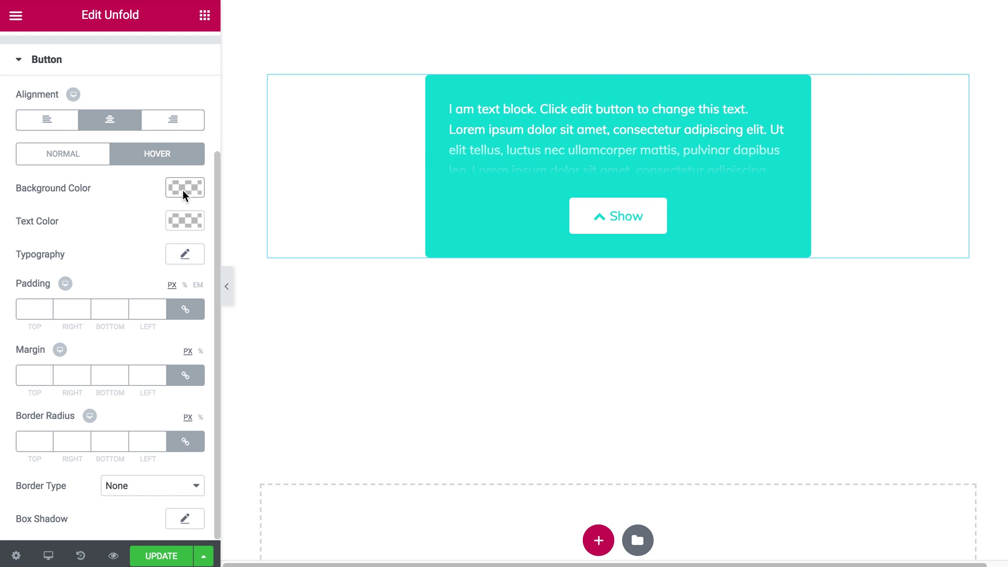
pyautogui.click(186, 189)
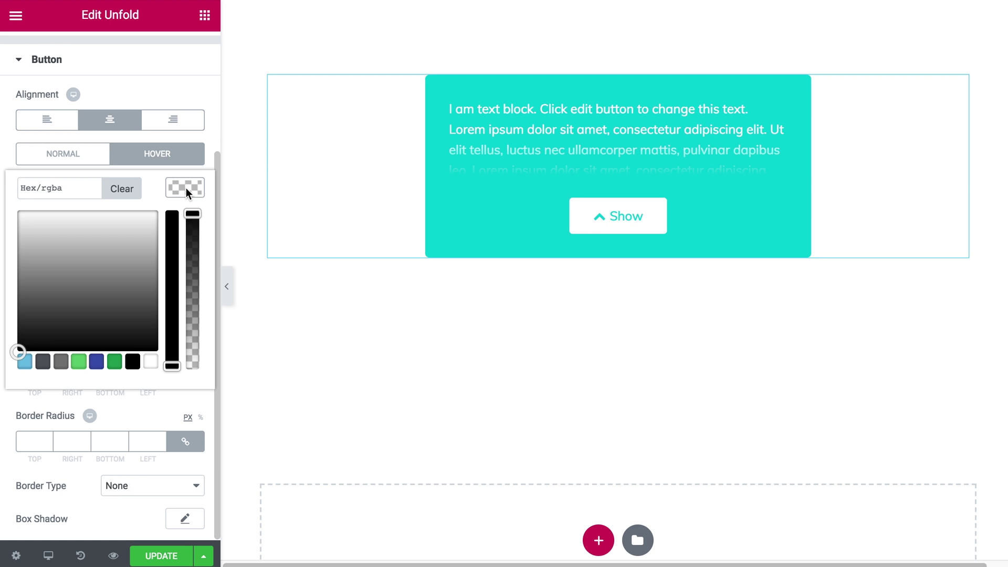
pyautogui.click(76, 194)
pyautogui.write('#fa089a')
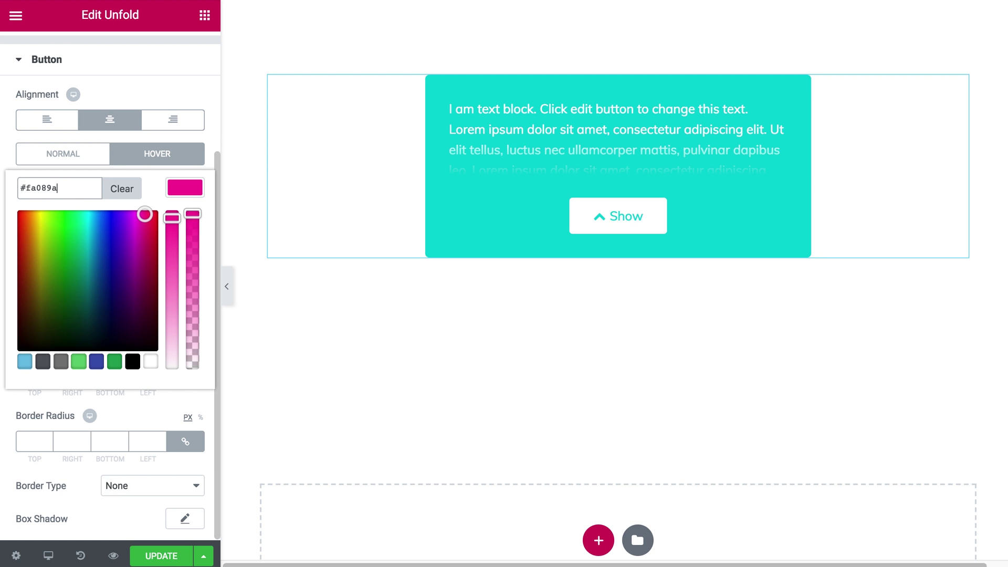
pyautogui.click(107, 134)
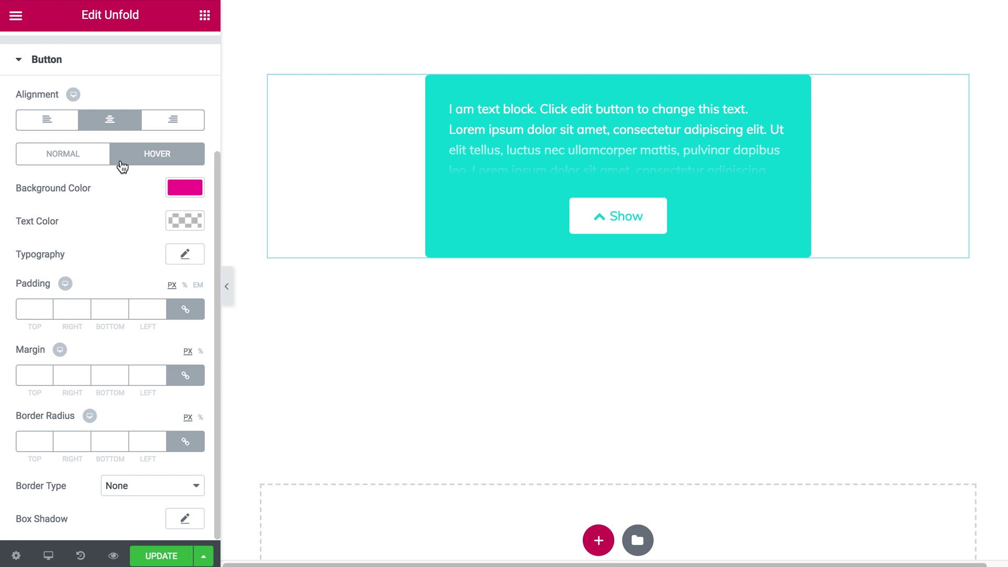
# Step: Make the hover text white and preview the box unfolding and folding
pyautogui.click(185, 222)
pyautogui.moveTo(97, 281); pyautogui.dragTo(165, 234)
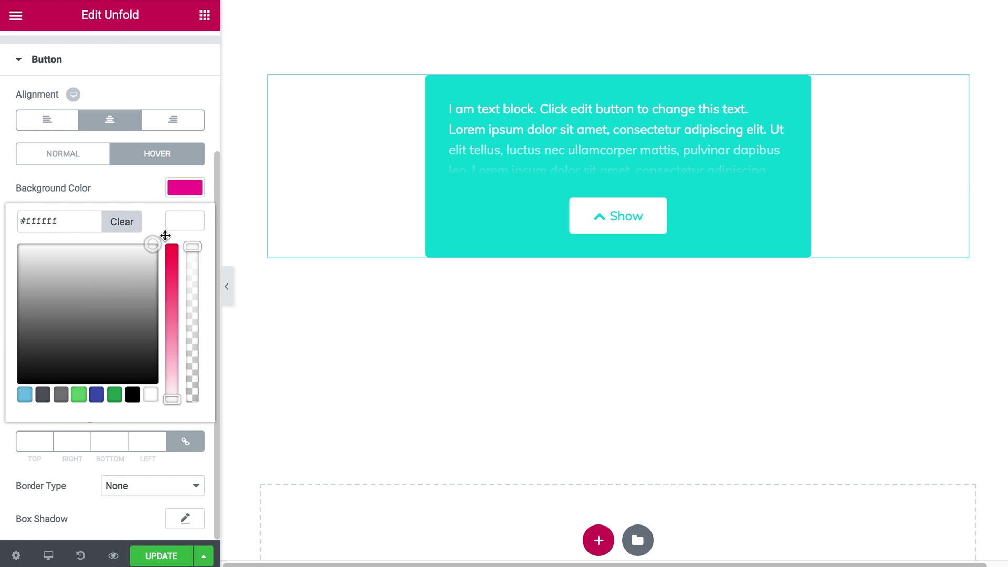
pyautogui.click(147, 192)
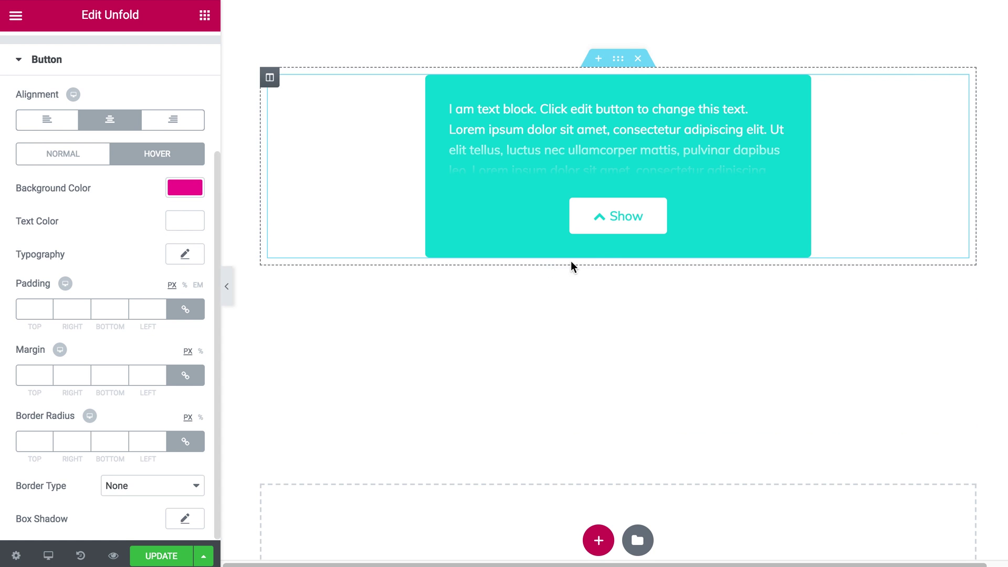
pyautogui.click(626, 222)
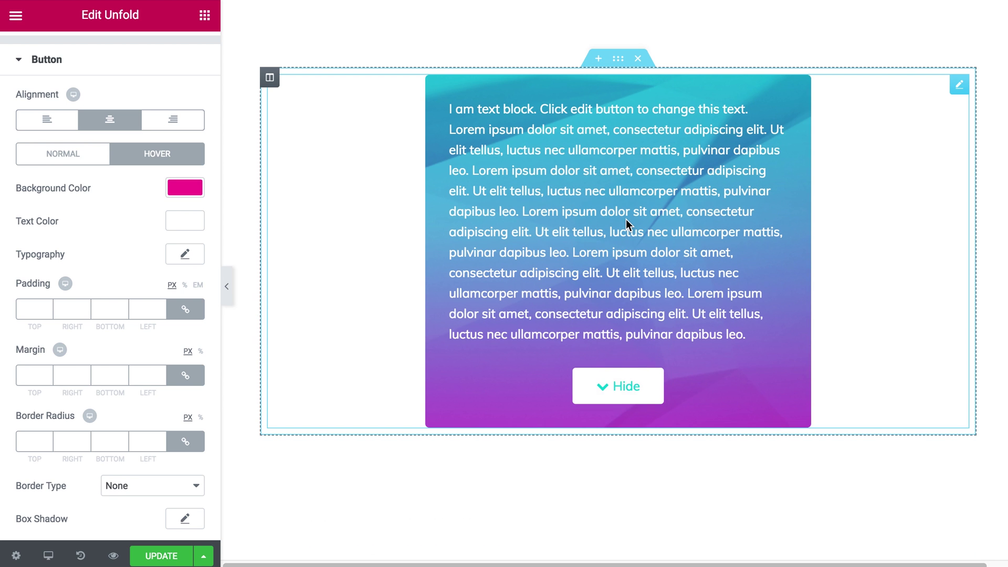
pyautogui.click(619, 381)
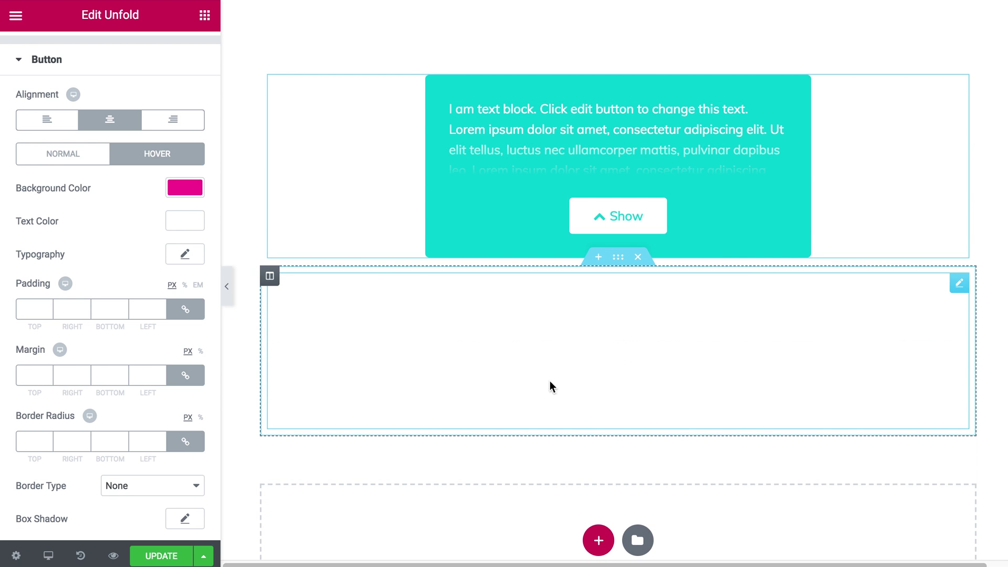
pyautogui.scroll(3, 185, 389)
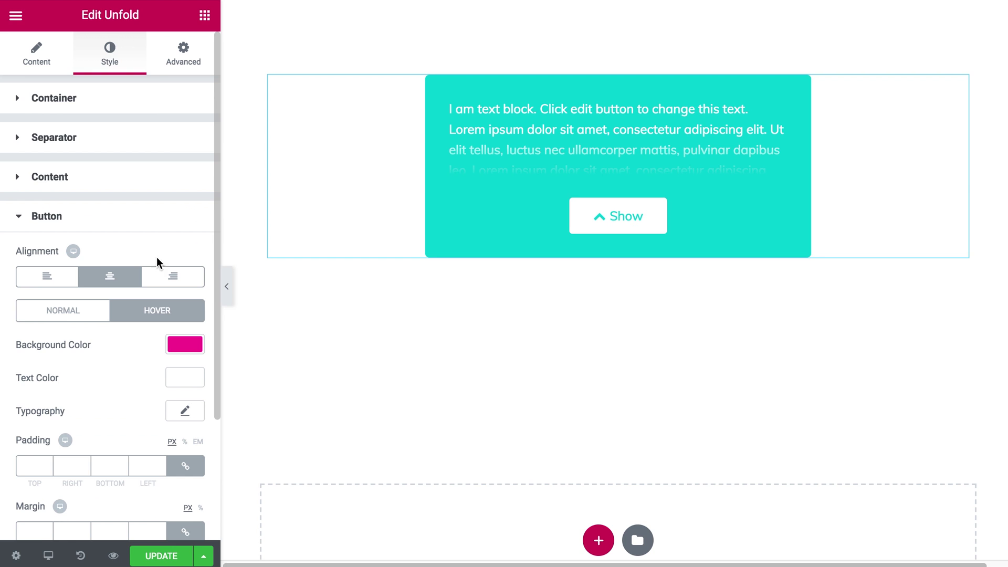
# Step: Review the widget's Advanced, Style and Content tabs, then update the page
pyautogui.click(173, 66)
pyautogui.scroll(-2, 125, 154)
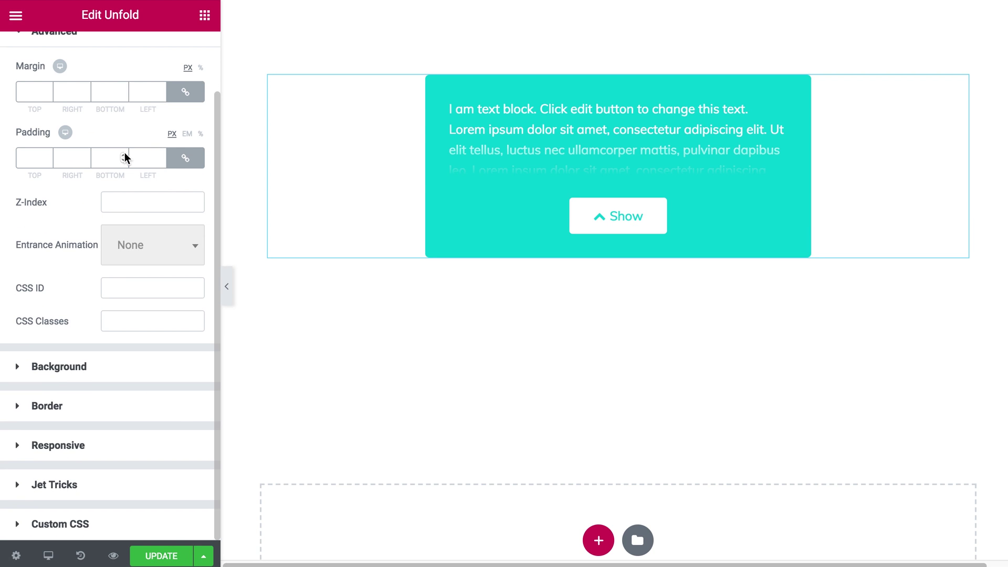
pyautogui.scroll(2, 125, 158)
pyautogui.click(127, 100)
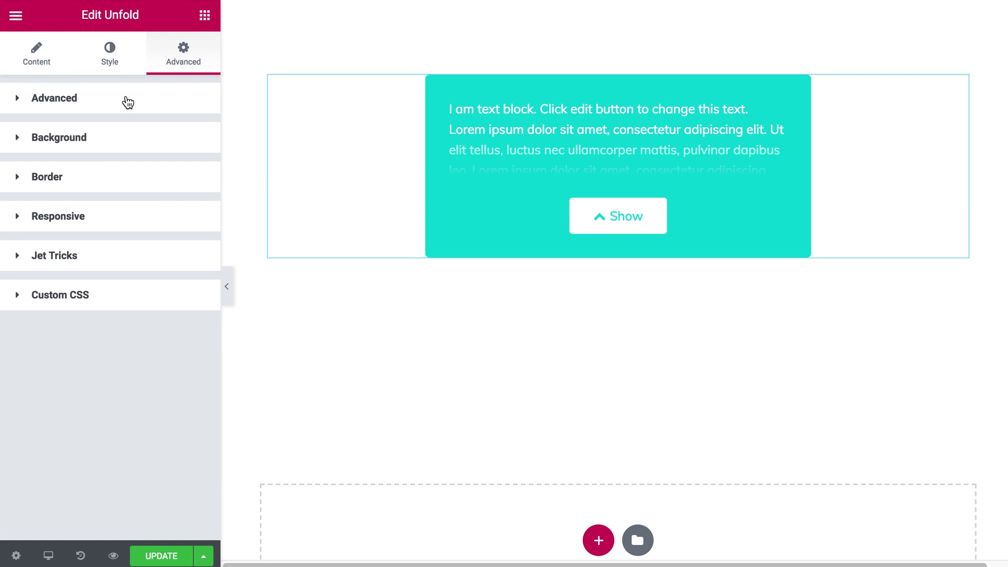
pyautogui.click(98, 62)
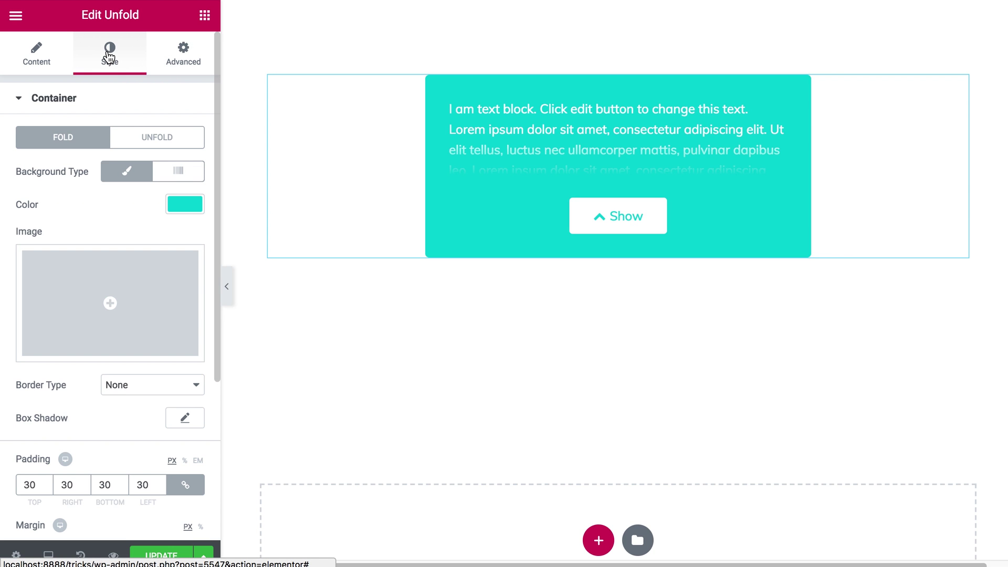
pyautogui.click(44, 61)
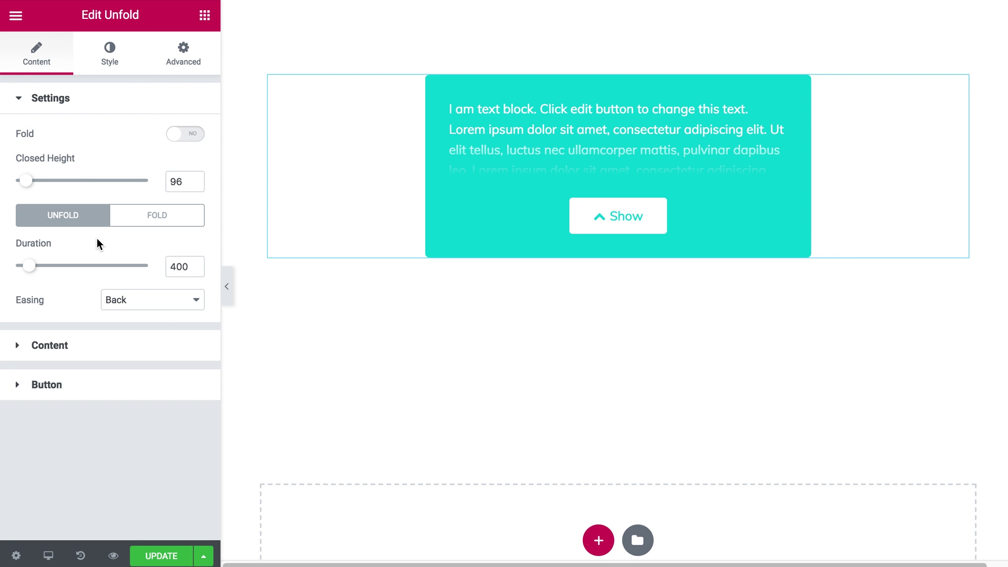
pyautogui.click(160, 556)
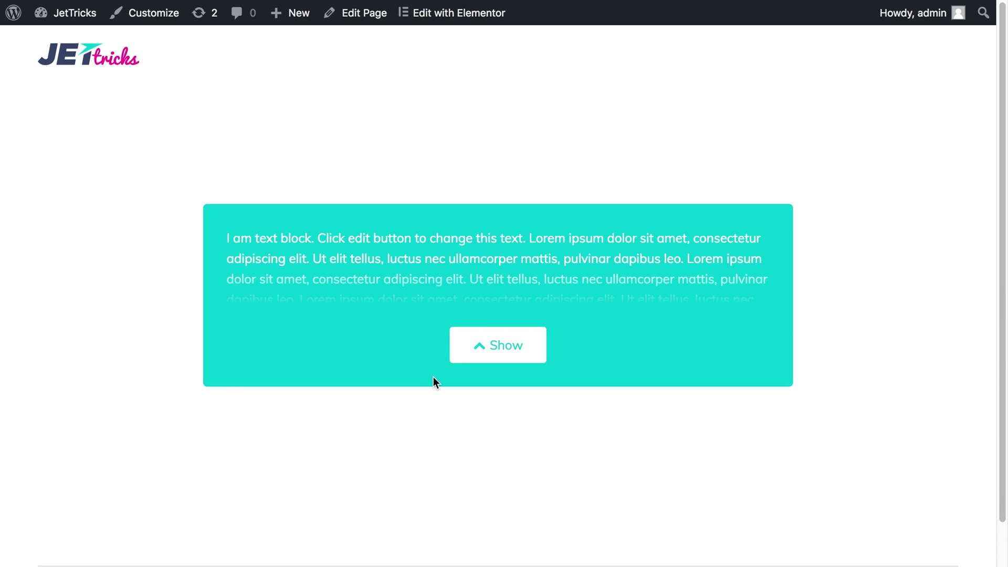
# Step: On the live page, unfold the box to its full text, fold it, and unfold it again
pyautogui.click(486, 353)
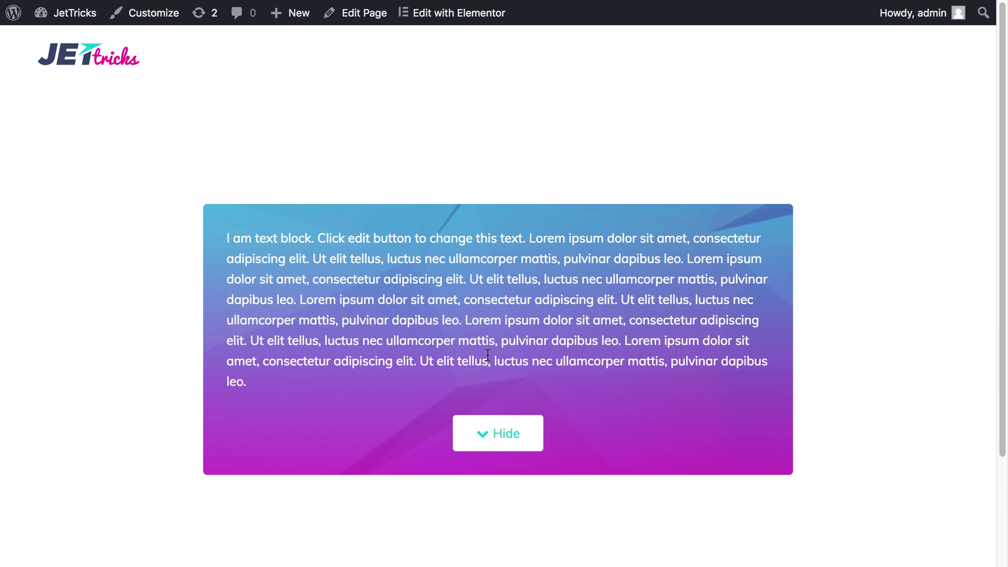
pyautogui.scroll(-5, 487, 354)
pyautogui.scroll(5, 487, 354)
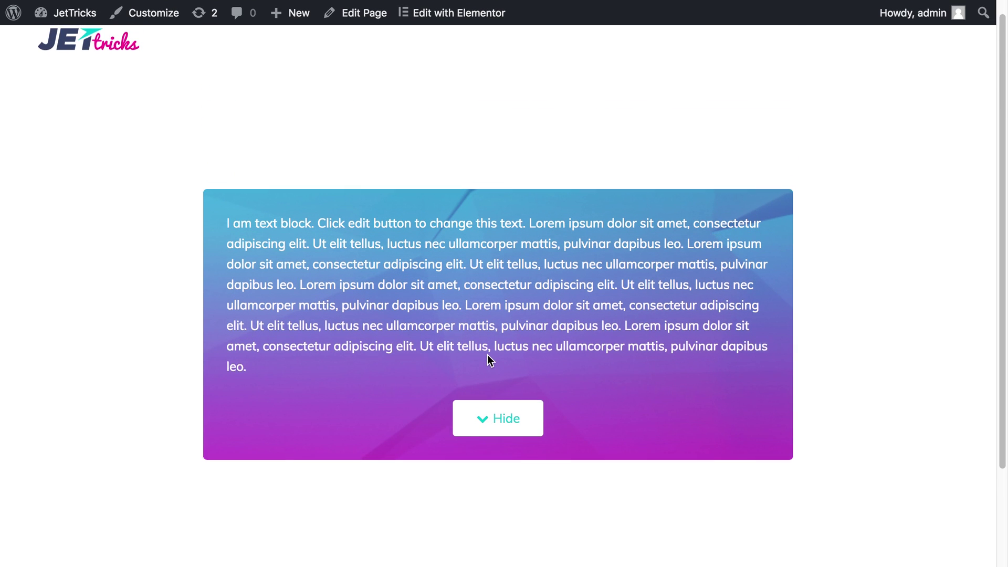
pyautogui.click(495, 429)
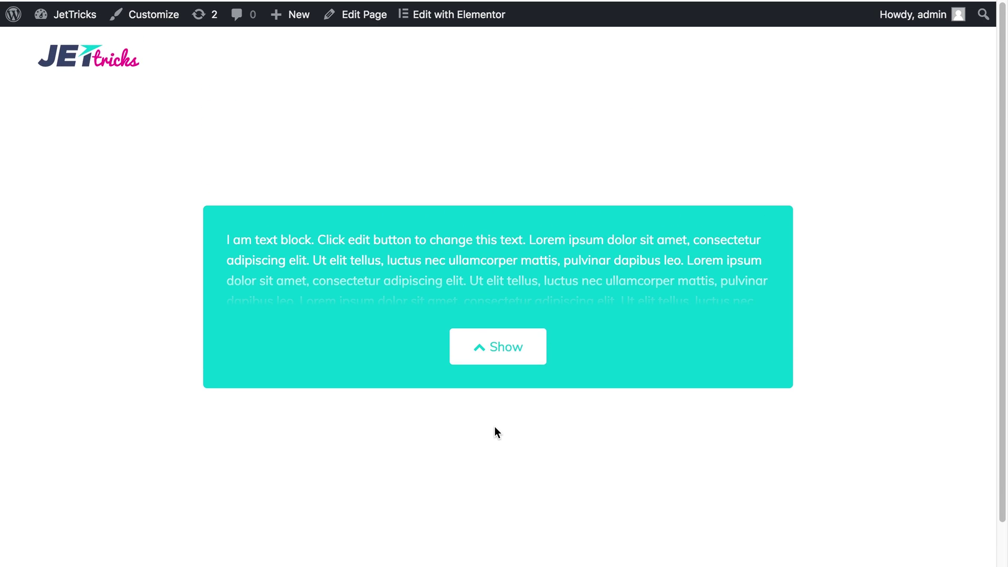
pyautogui.click(499, 358)
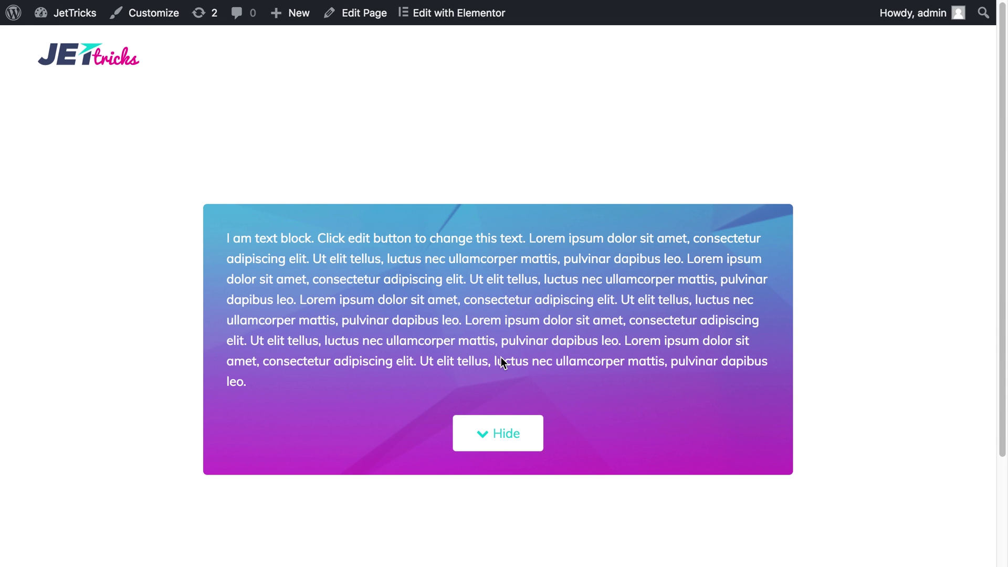